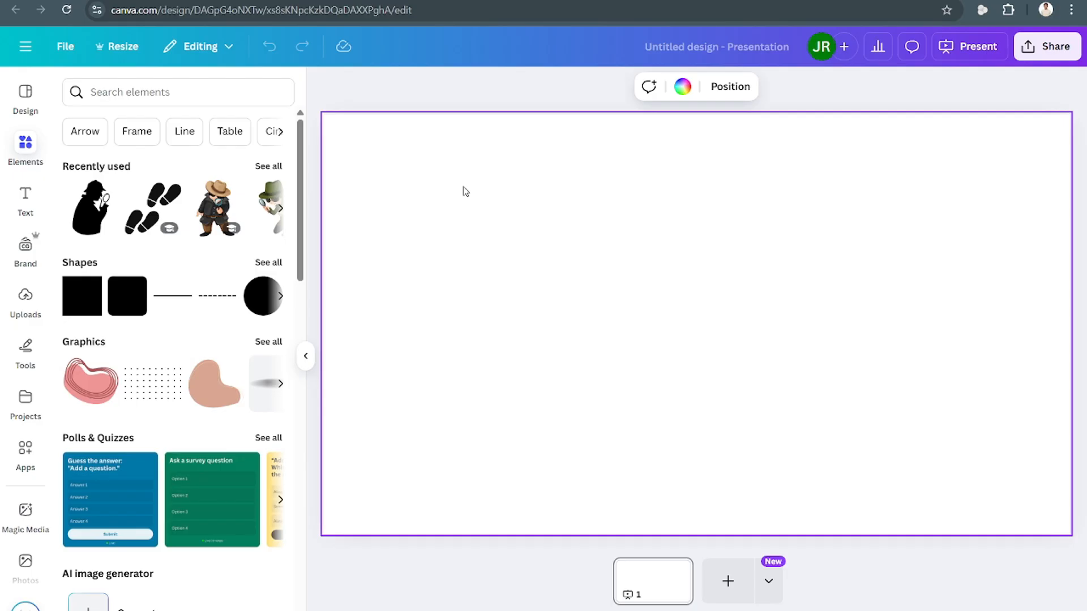
Search the elements library for "Cartoon backgrounds".
left_click(210, 93)
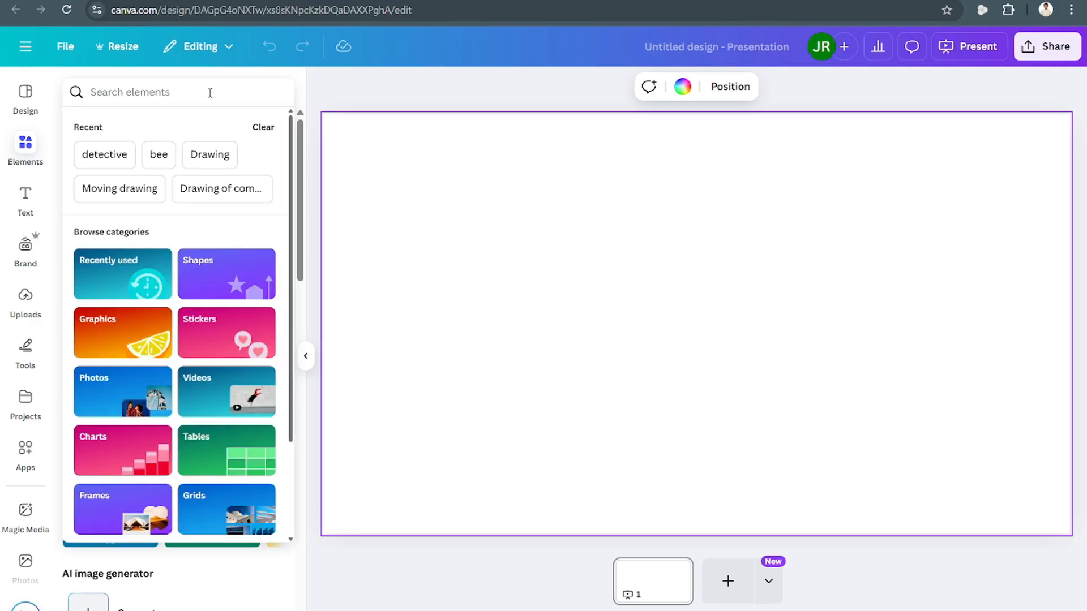
type("Back")
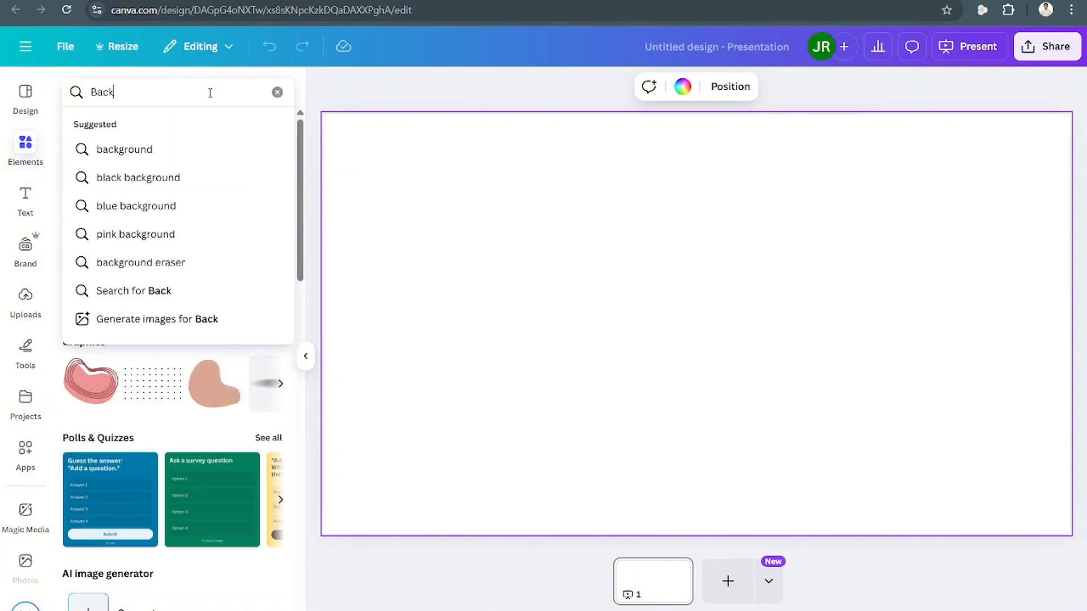
key("BackSpace")
key("BackSpace")
key("BackSpace")
type("Car")
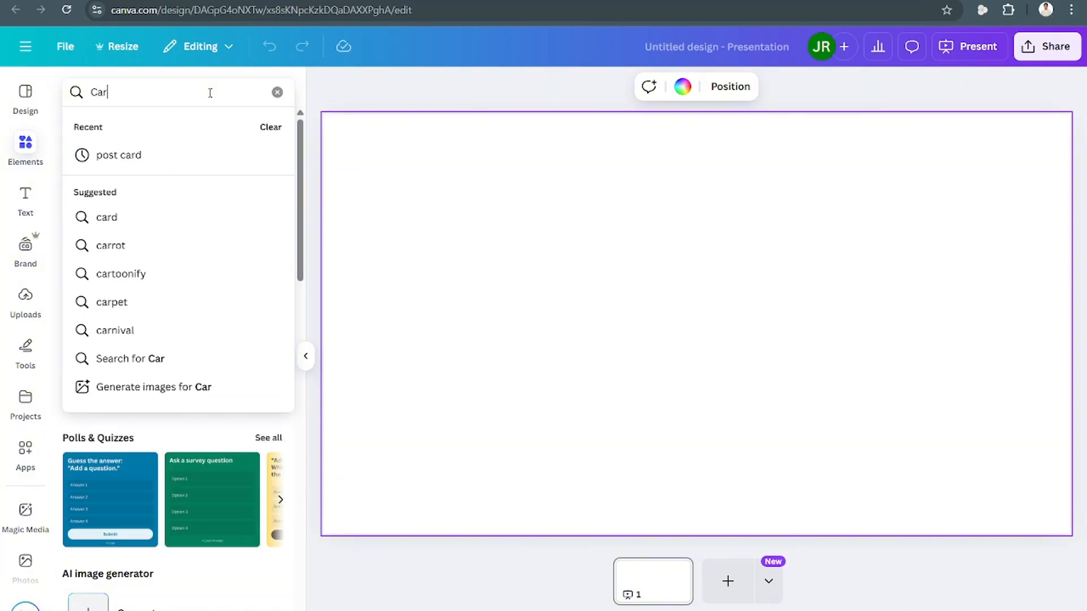
type("toon backgr")
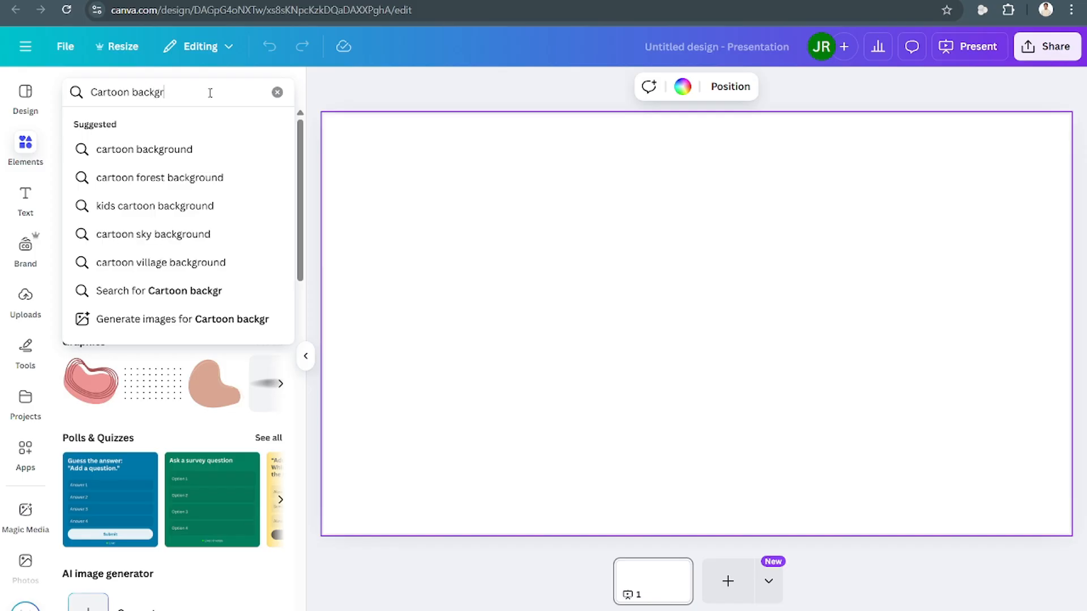
type("ounds")
key("Return")
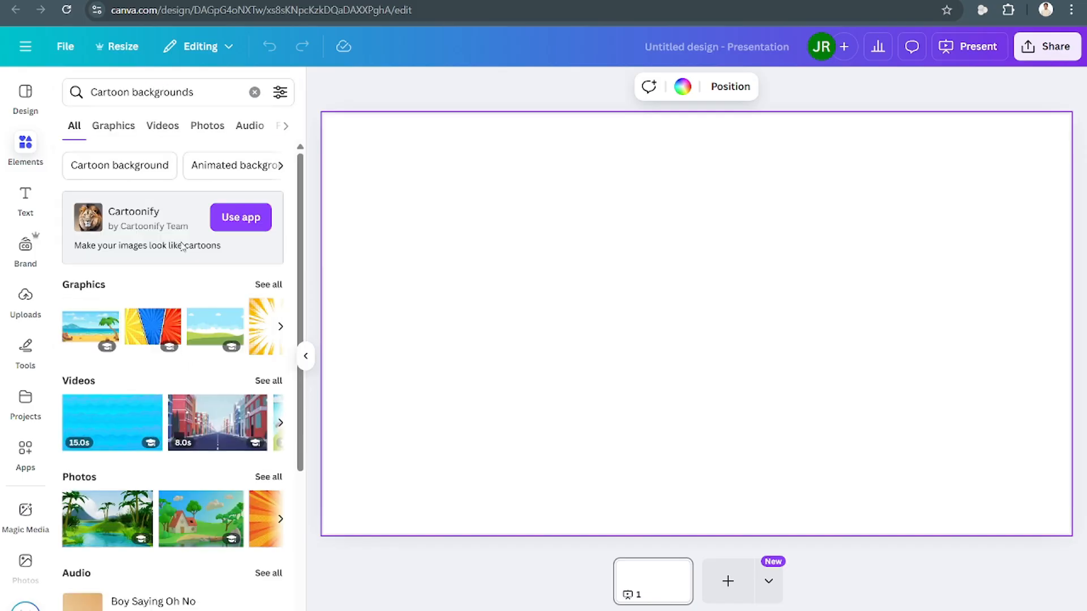
Open the graphics results and add the cartoon forest background to the slide.
left_click(258, 292)
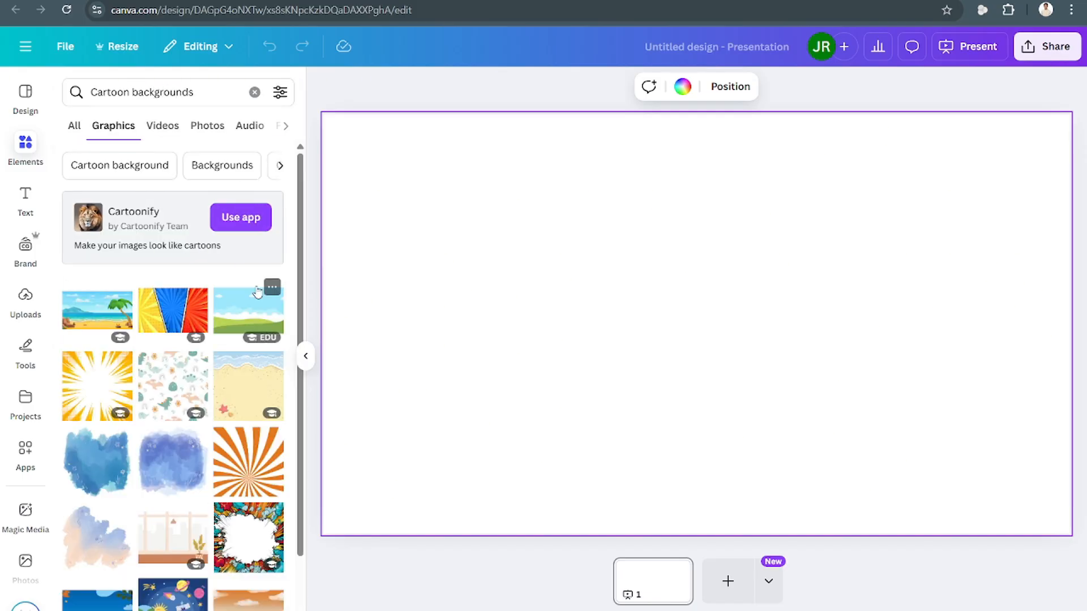
scroll(257, 293, "down", 4)
scroll(257, 292, "down", 4)
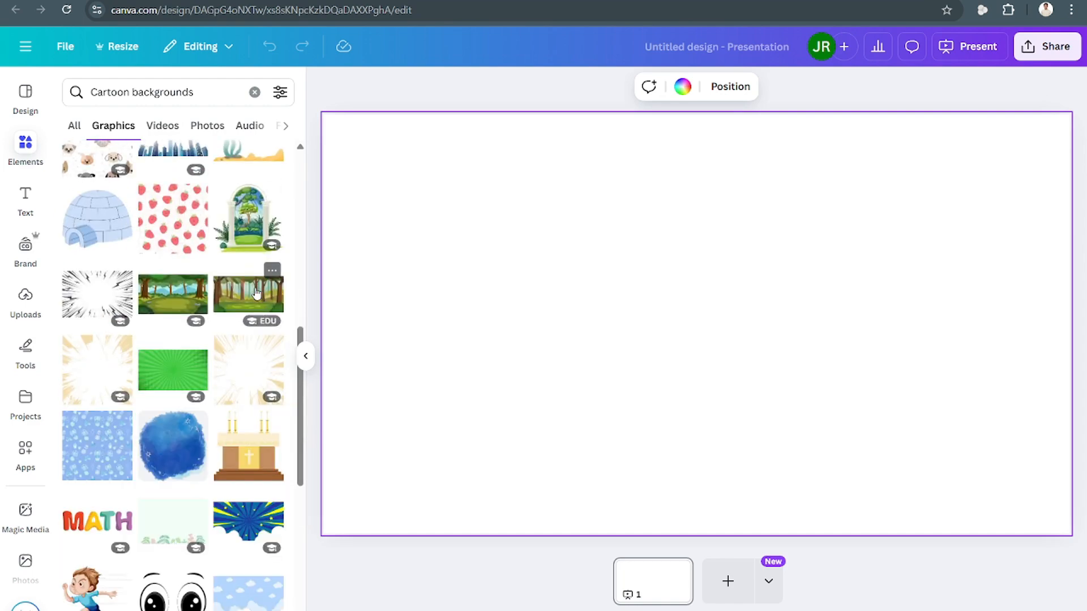
left_click(170, 304)
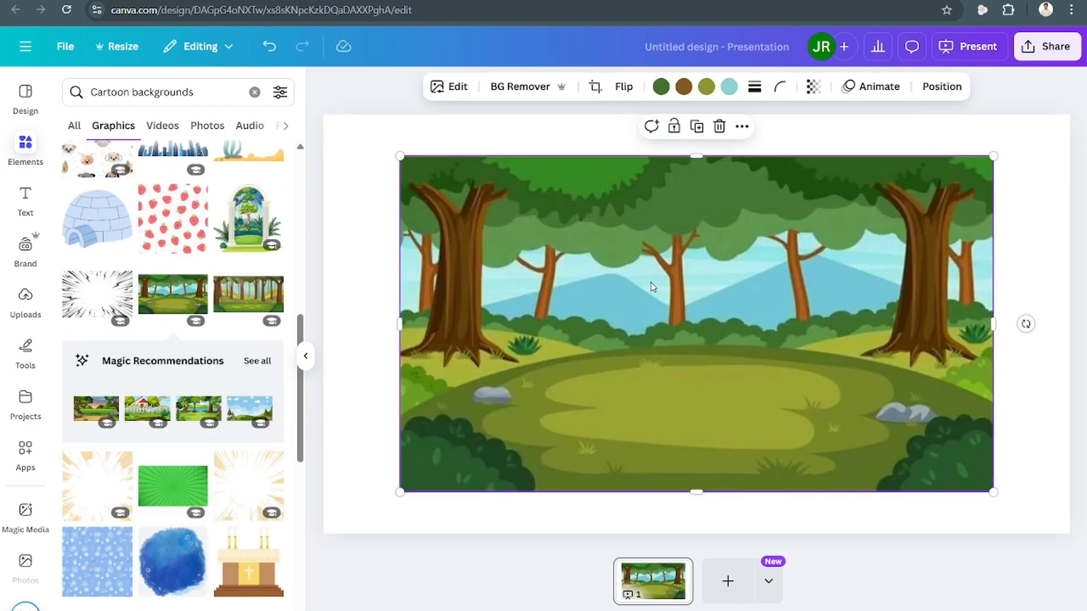
Move and enlarge the forest background so it extends past the slide's edges.
left_click_drag(754, 293, 685, 289)
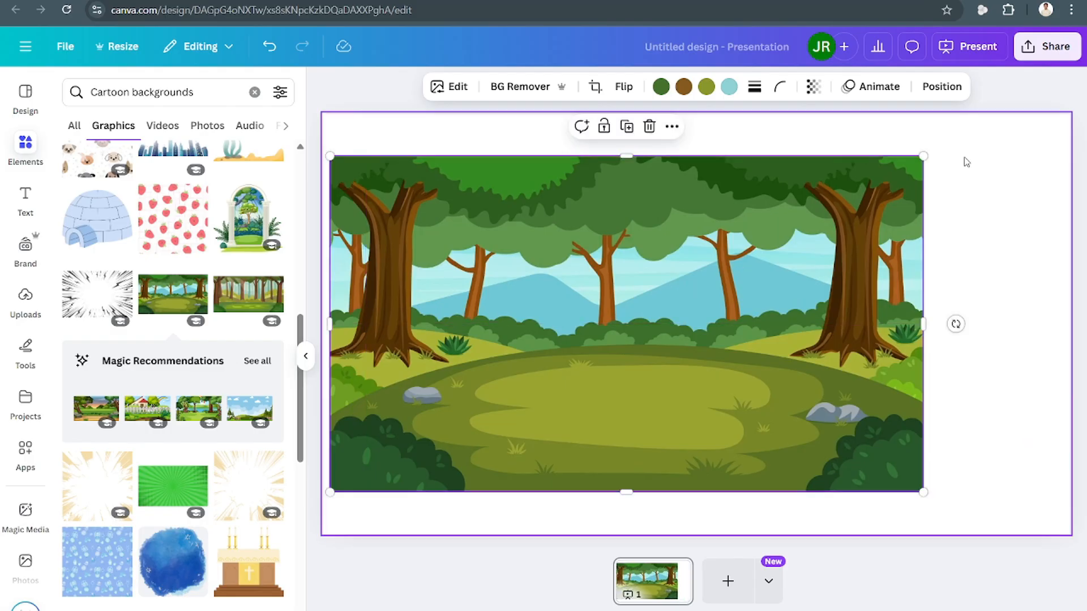
scroll(697, 324, "down", 8)
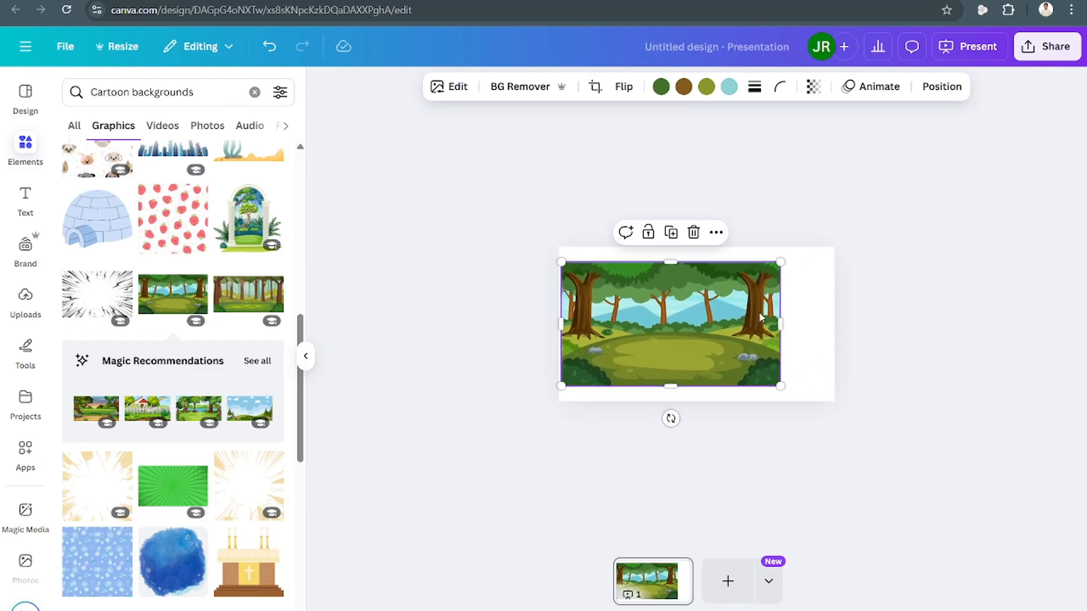
left_click_drag(792, 268, 812, 296)
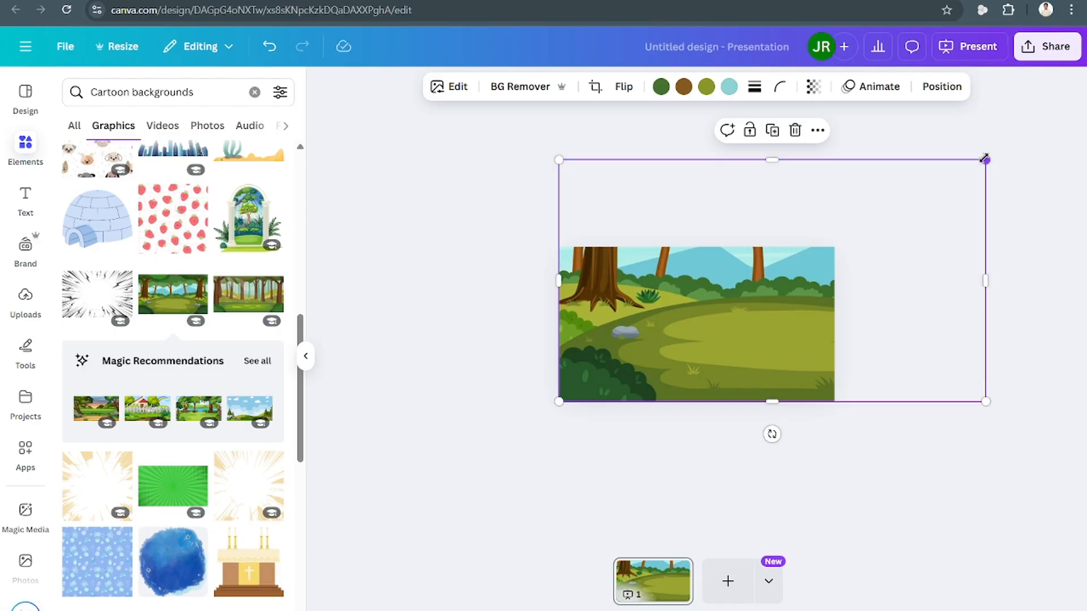
left_click_drag(985, 159, 925, 226)
mouse_move(861, 290)
left_mouse_down()
mouse_move(776, 283)
mouse_move(862, 283)
left_mouse_up()
left_click(985, 322)
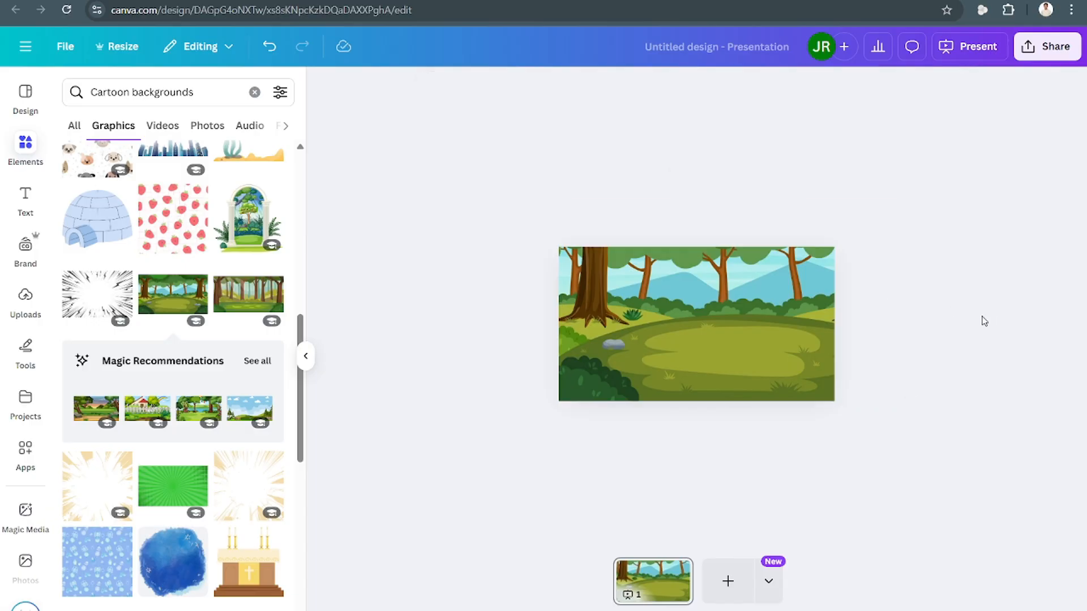
Enlarge and reposition the forest background further so it fully covers the slide.
scroll(697, 324, "up", 5)
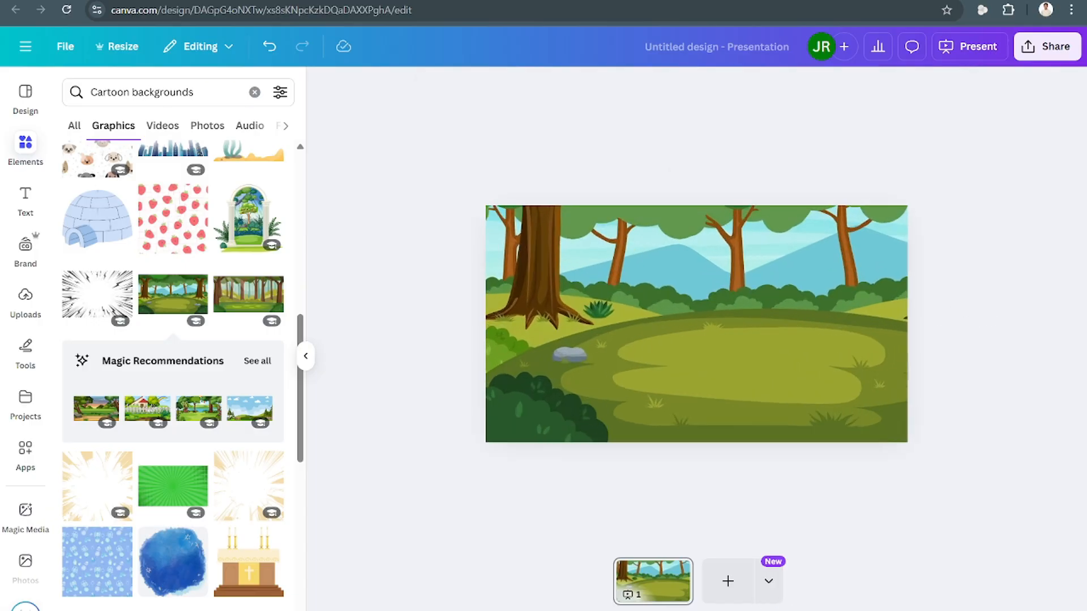
scroll(696, 324, "down", 3)
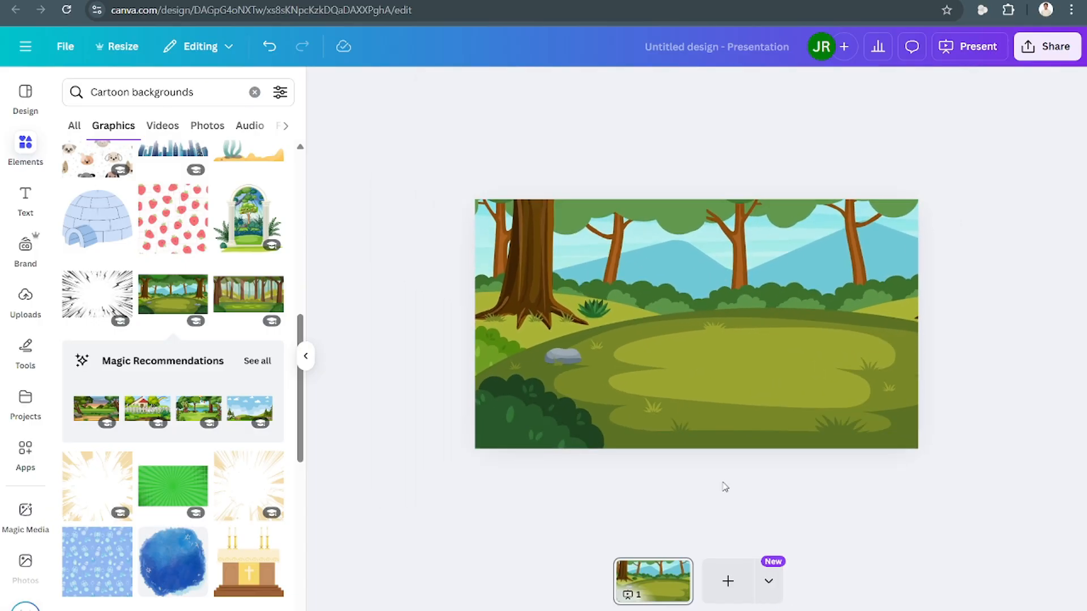
left_click(1016, 331)
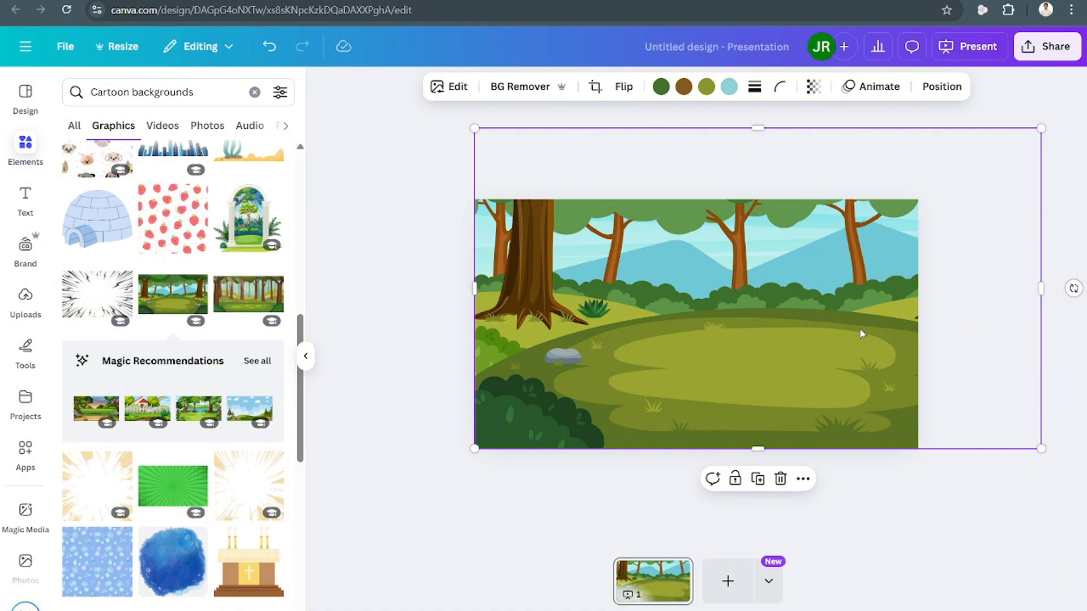
left_click_drag(864, 300, 859, 347)
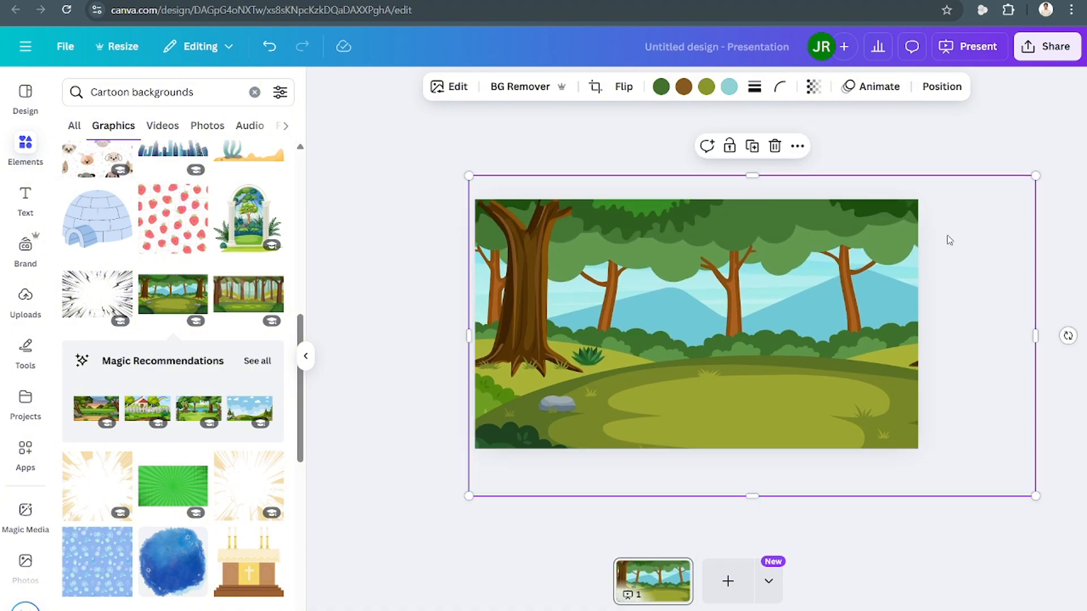
left_click_drag(1037, 171, 1079, 148)
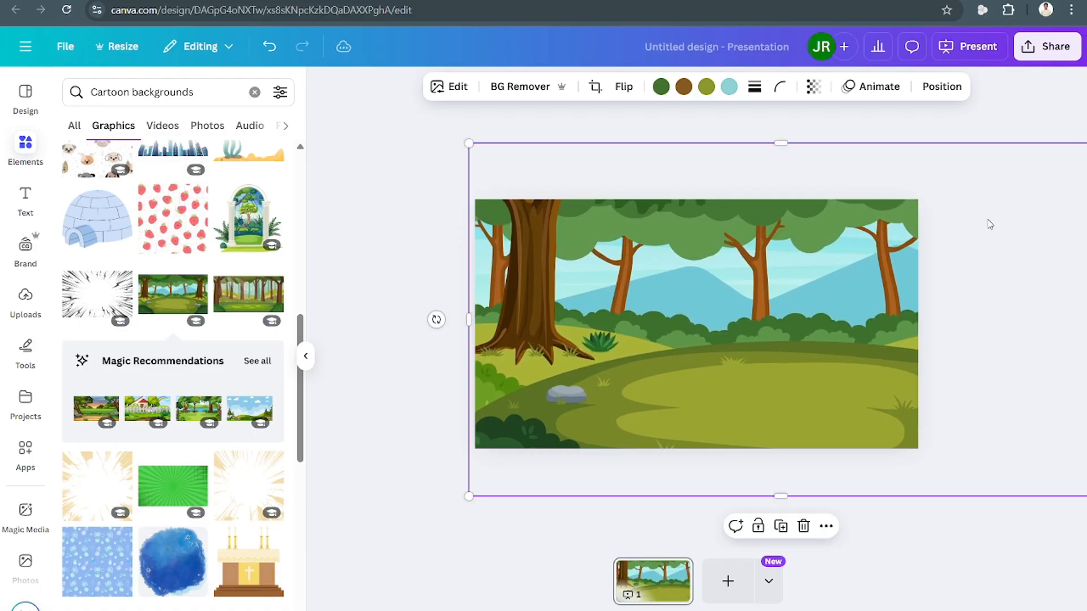
left_click_drag(905, 266, 928, 270)
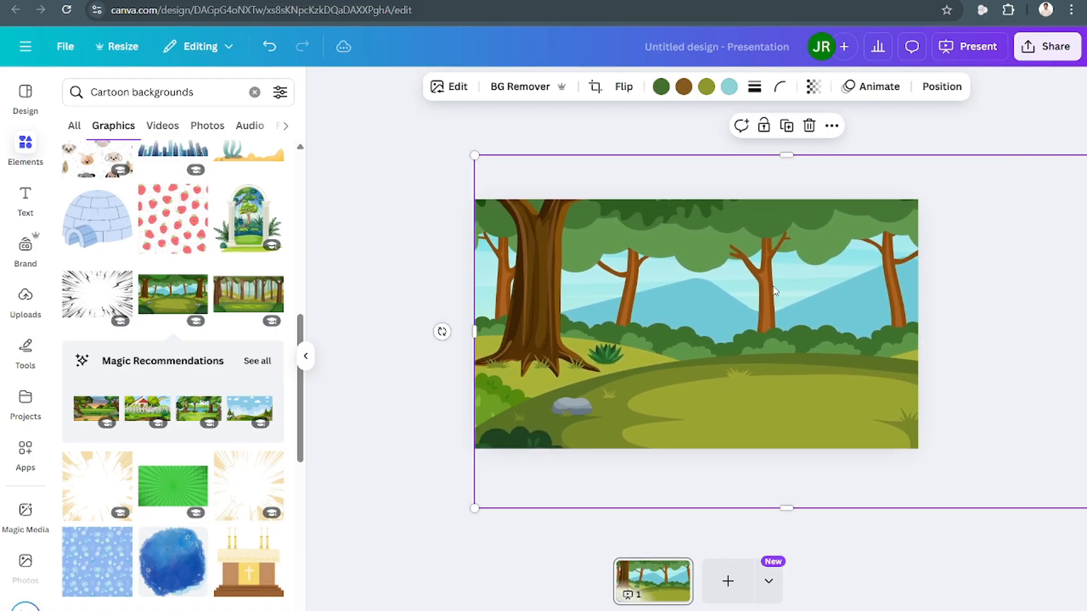
left_click(447, 355)
Search the elements library for "walking" and open the graphics results.
left_click(26, 151)
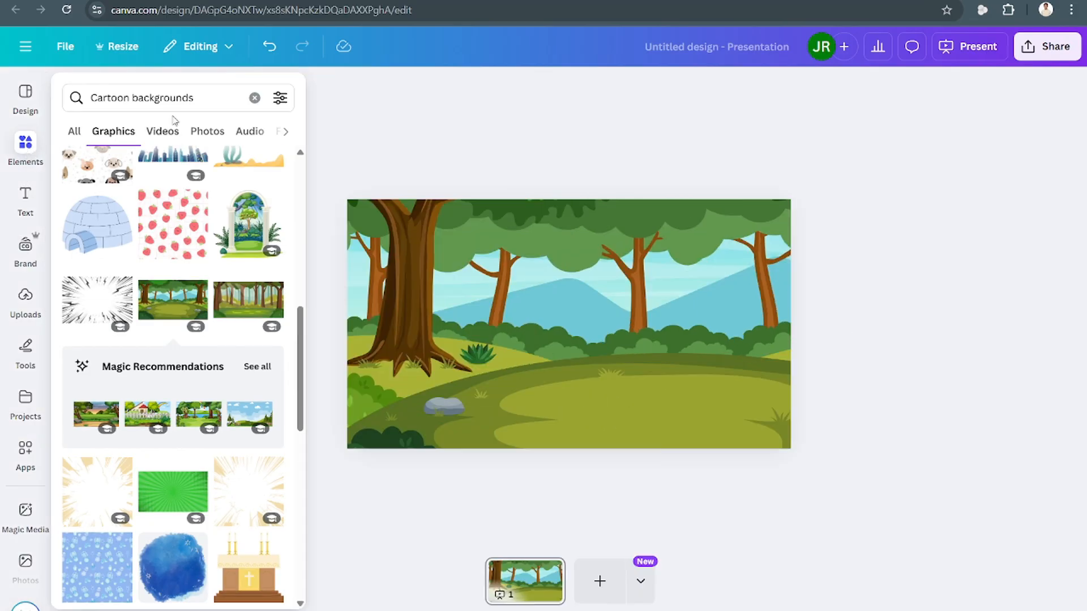
left_click(255, 98)
type("walking")
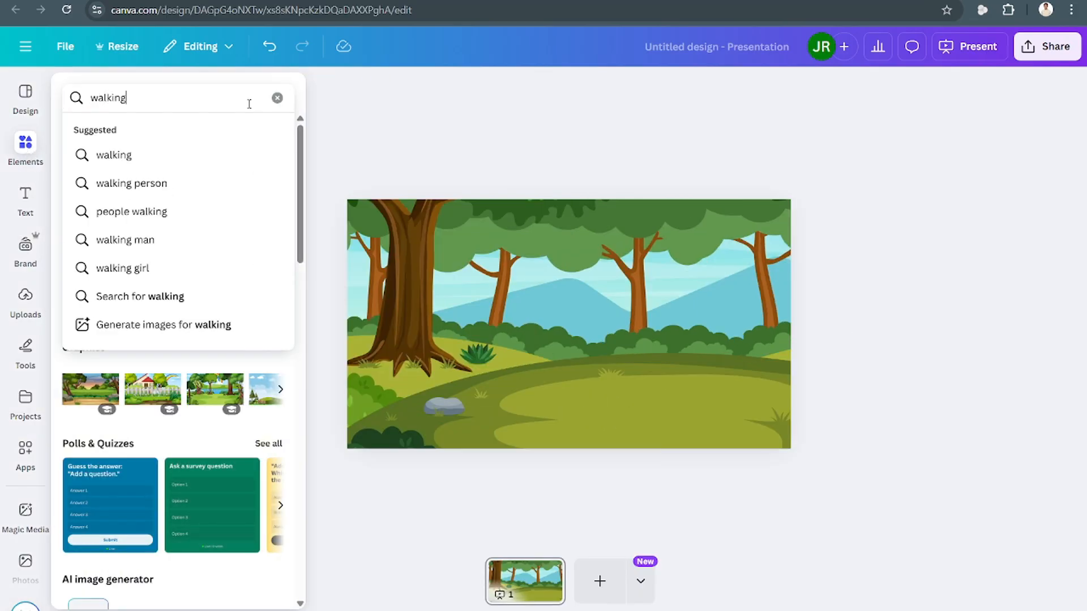
key("Return")
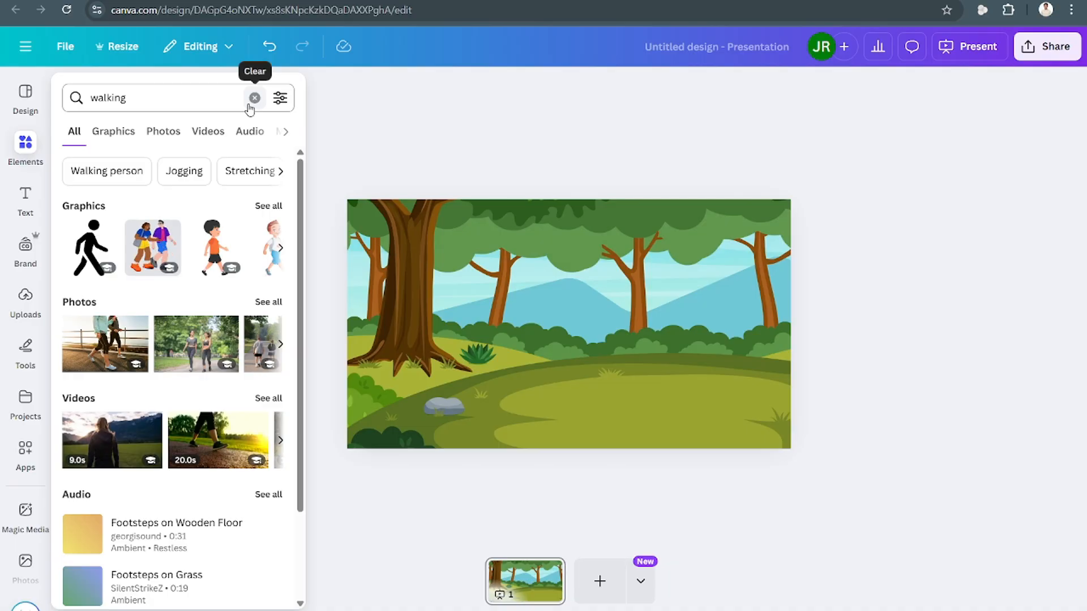
left_click(277, 205)
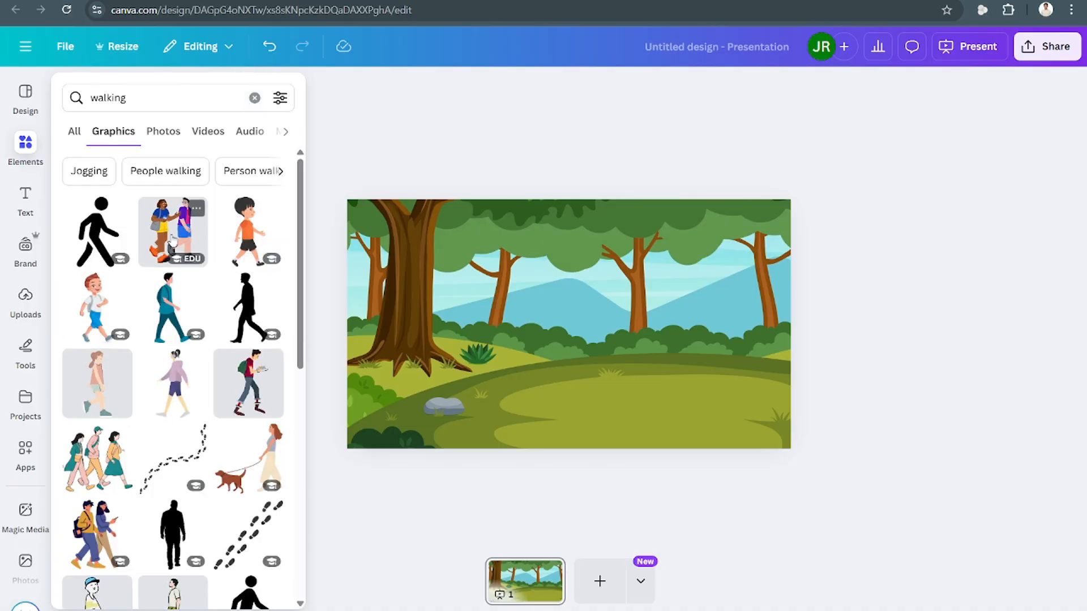
left_click(312, 387)
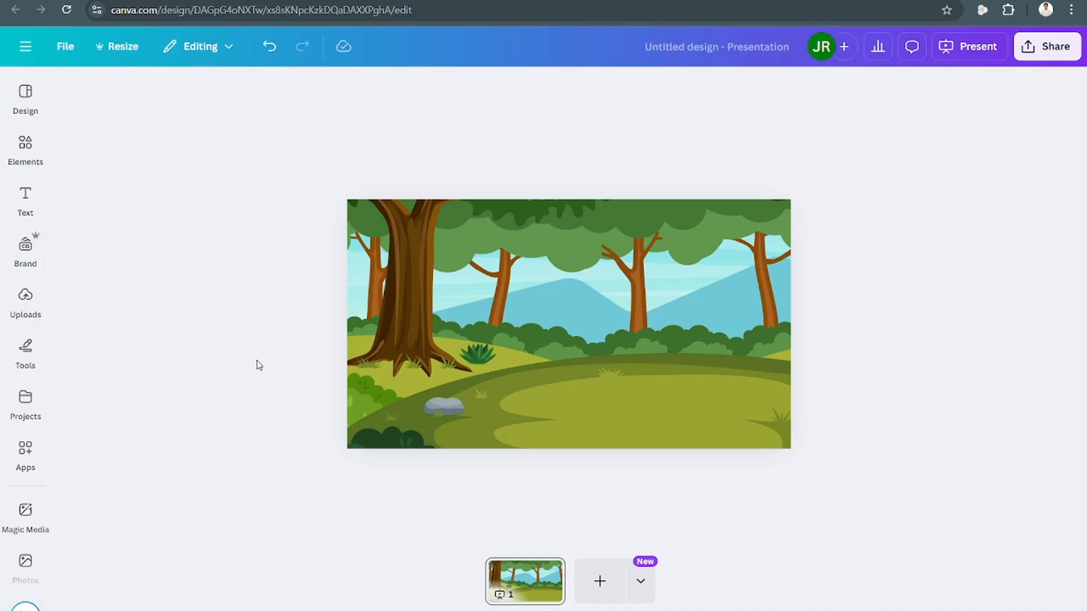
Add the man reading a book while walking, shrink it, and place it at the slide's lower left.
left_click(23, 146)
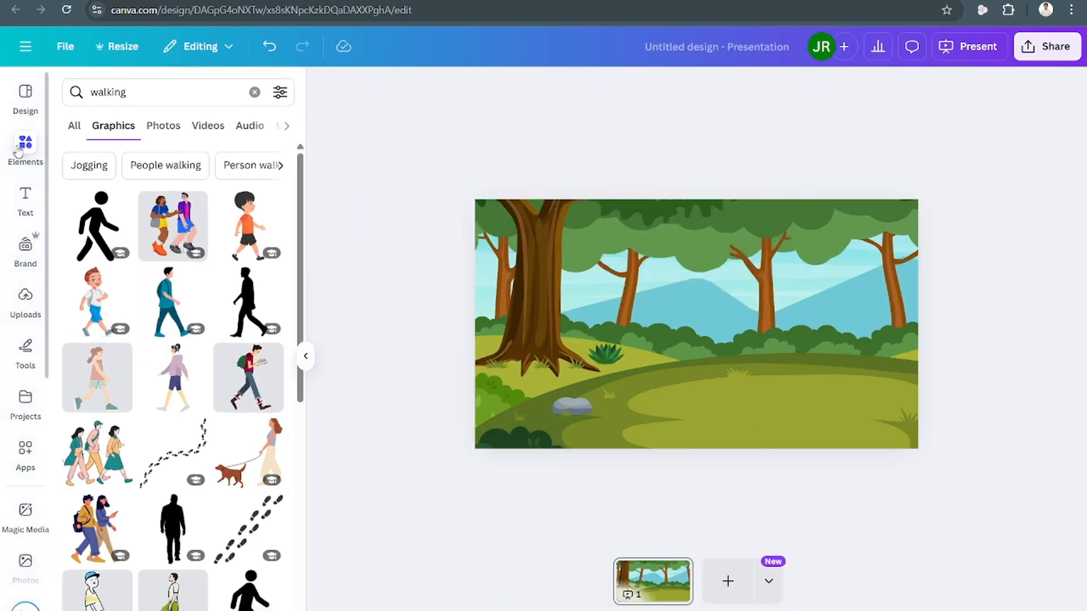
left_click(272, 373)
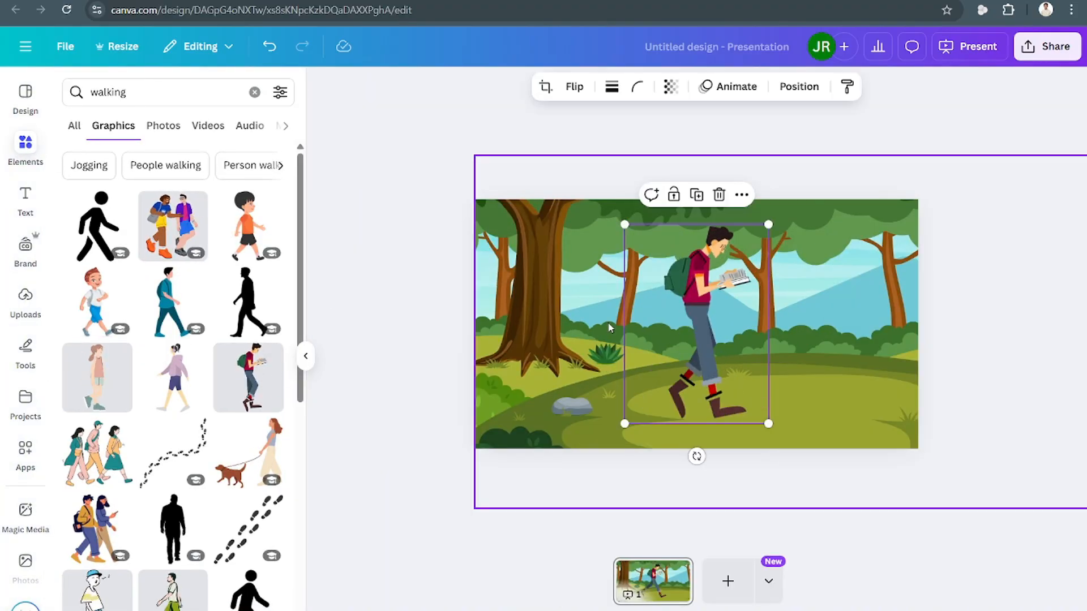
left_click_drag(768, 225, 732, 276)
left_click_drag(684, 348, 544, 373)
left_click_drag(581, 301, 578, 305)
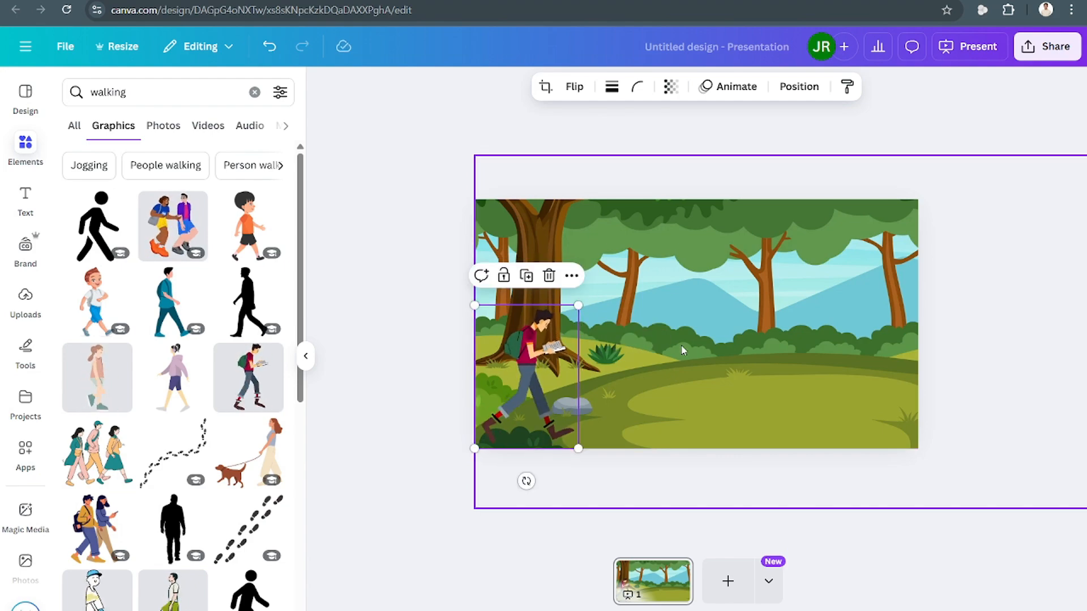
Create a custom animation on the forest background by dragging it leftward, then delete and restore the background.
left_click(306, 356)
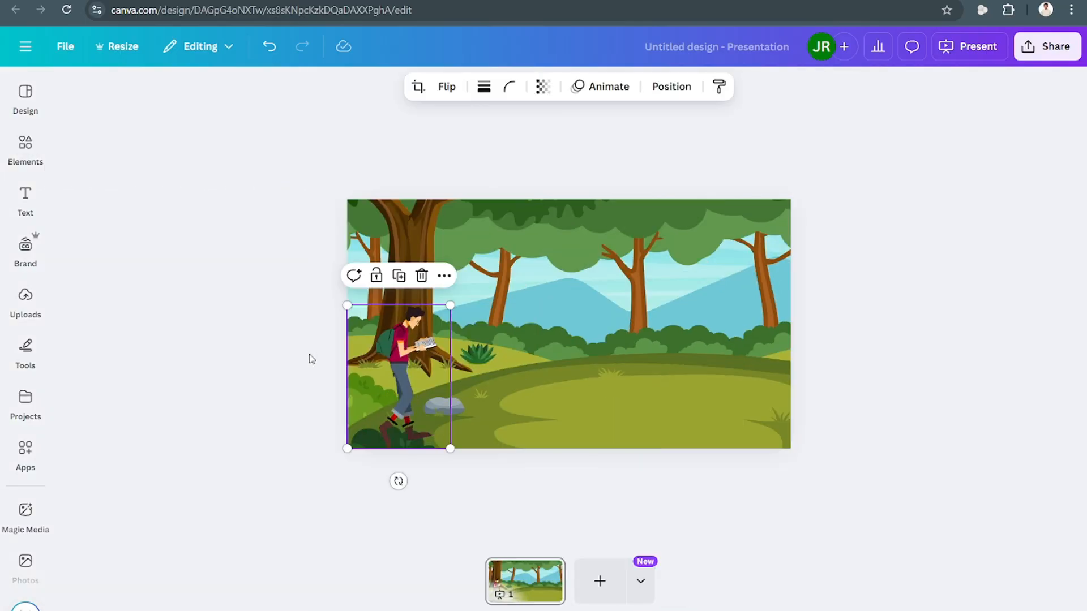
left_click(560, 346)
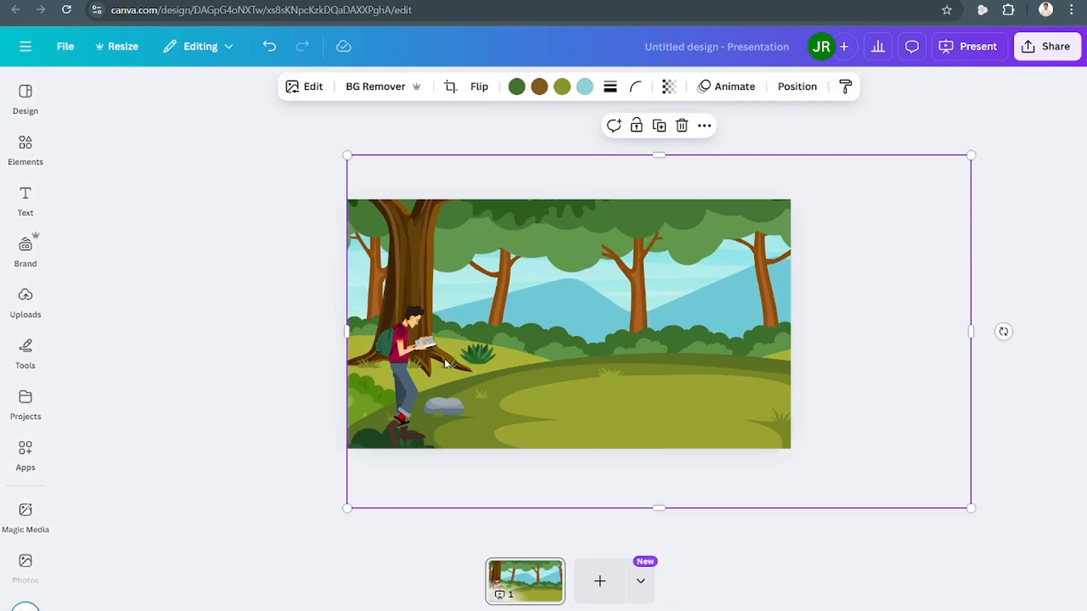
left_click(376, 338)
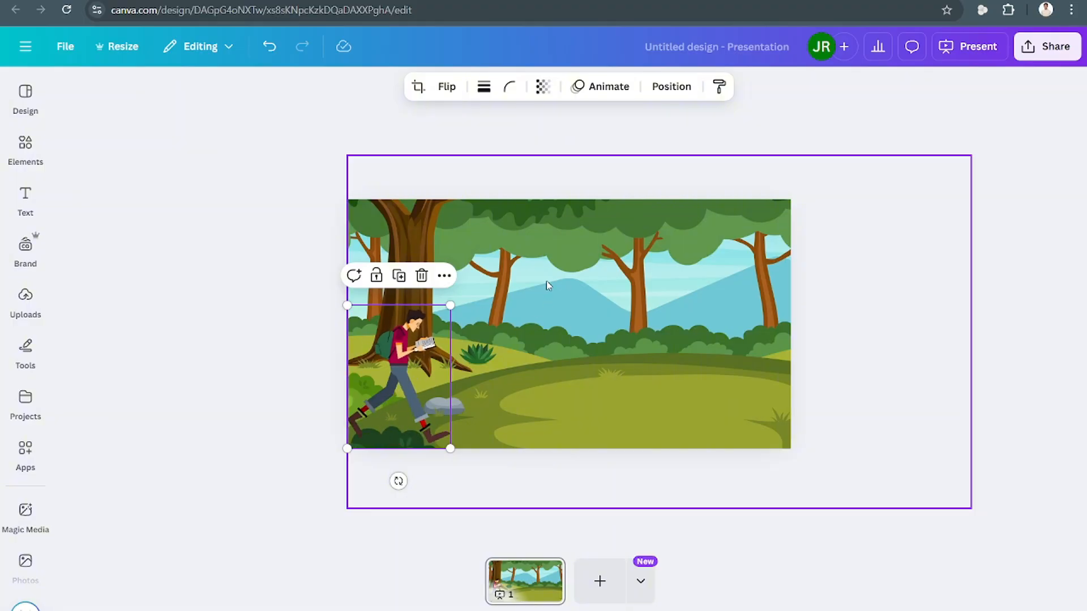
left_click(561, 280)
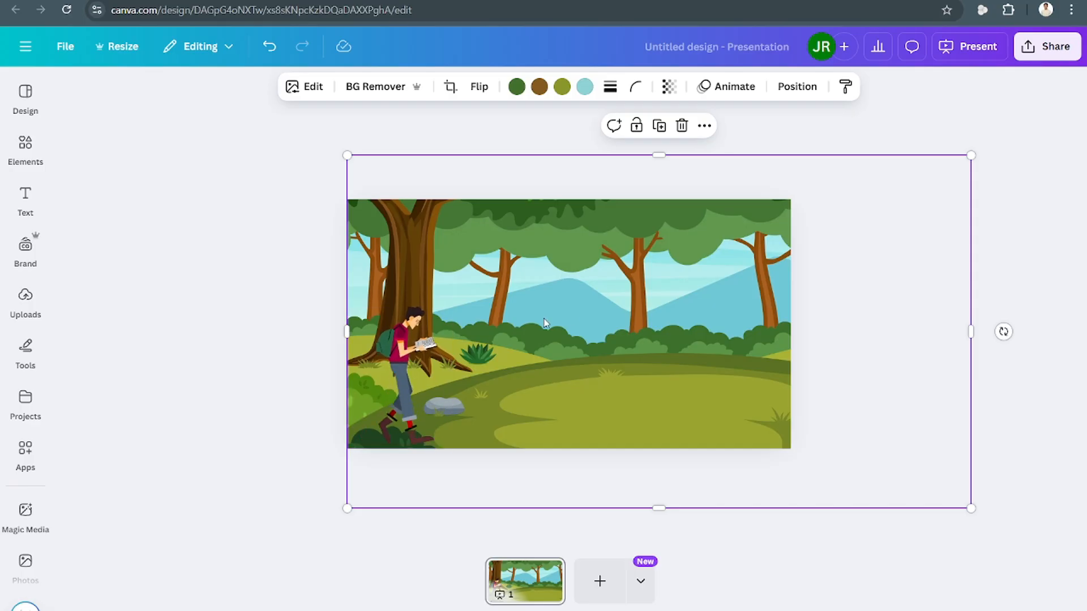
left_click(721, 97)
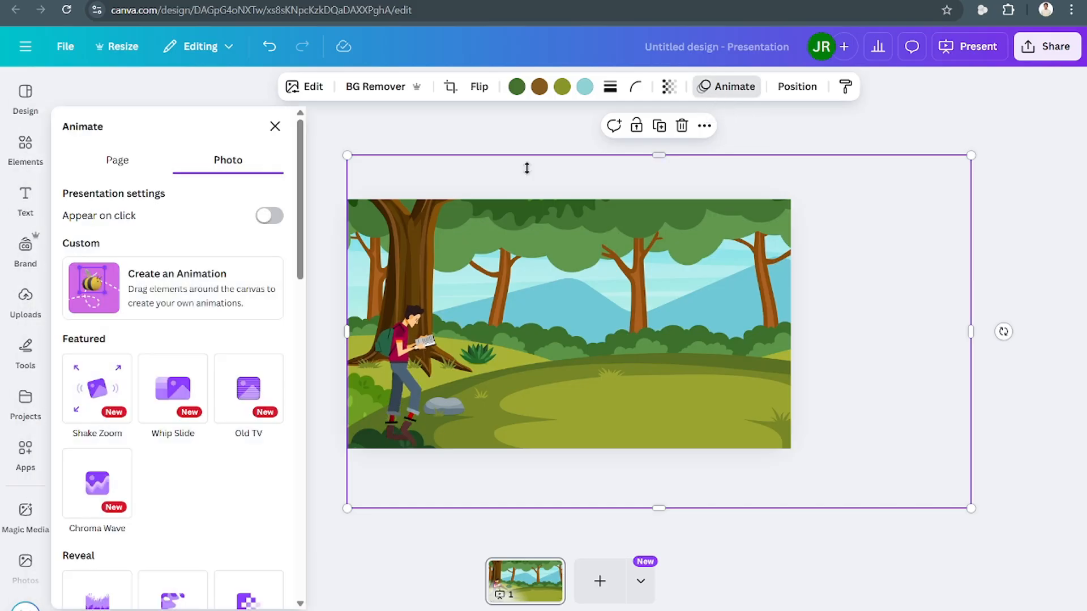
left_click(170, 305)
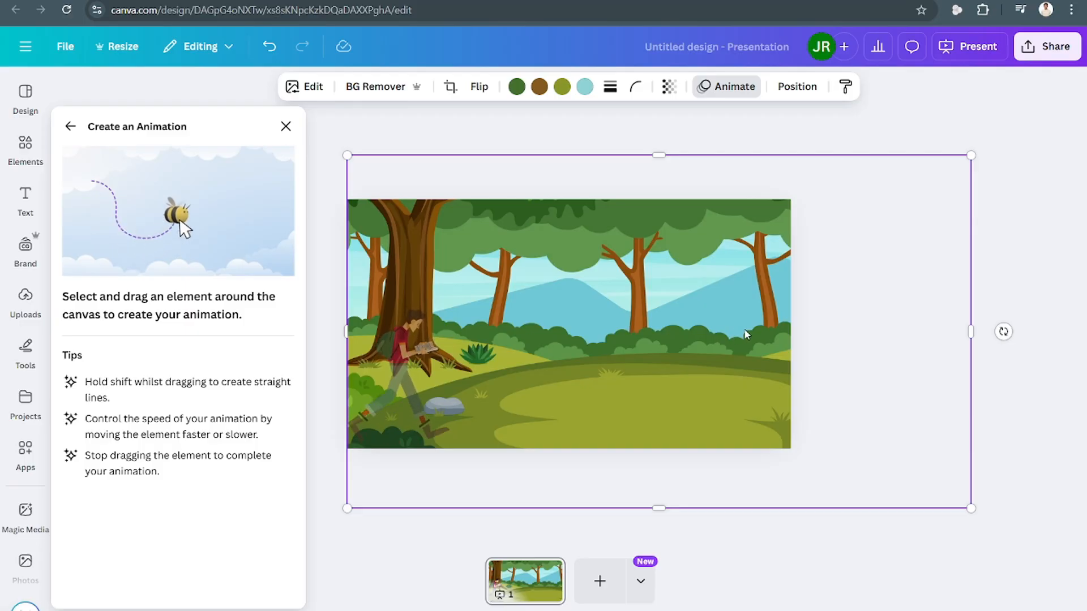
left_click_drag(758, 330, 541, 330)
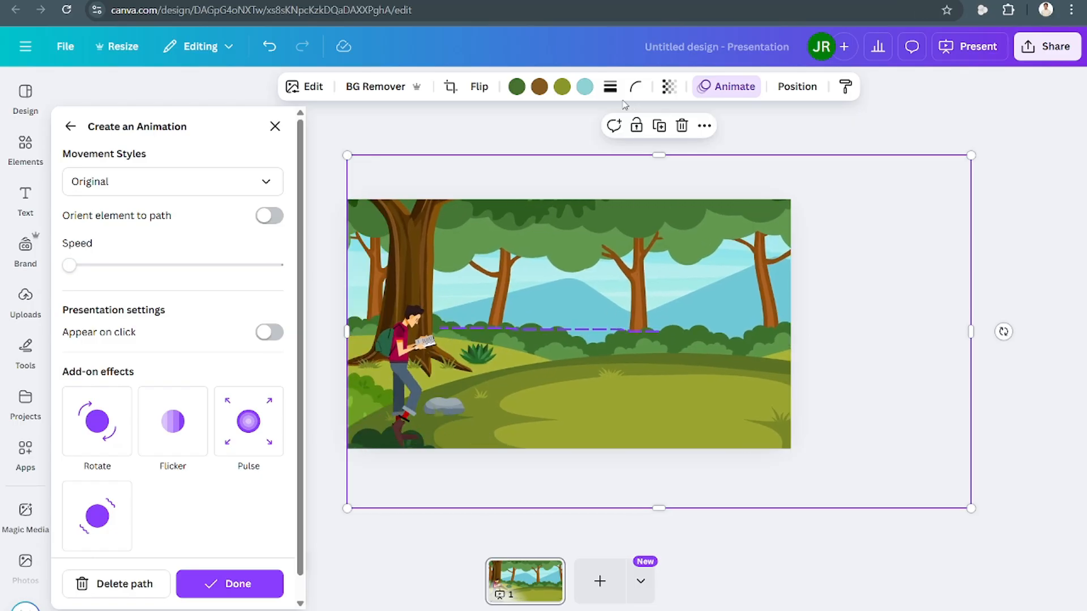
key("Delete")
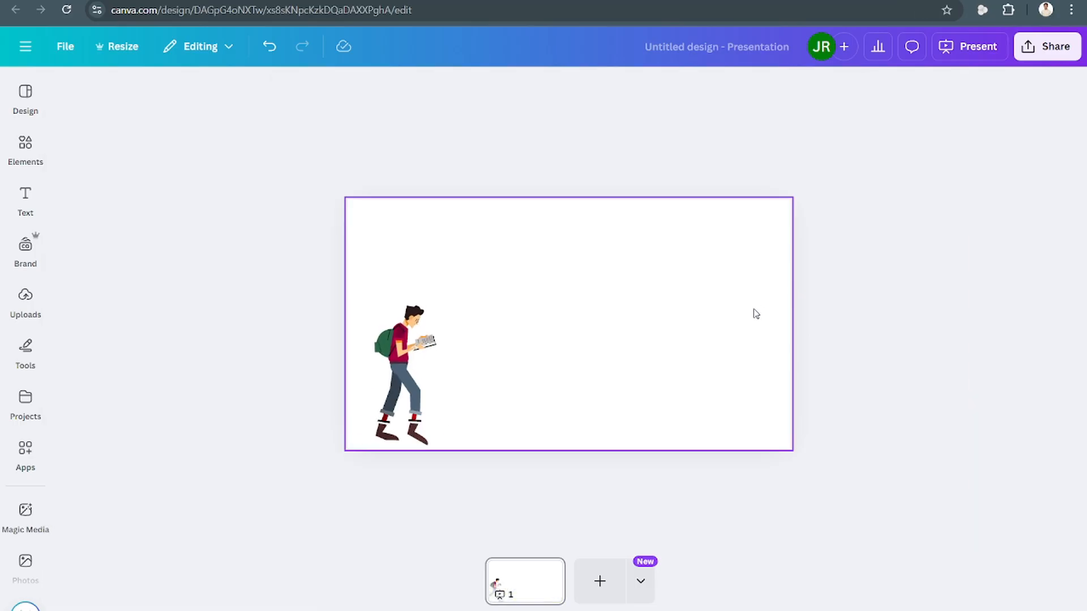
key("ctrl+z")
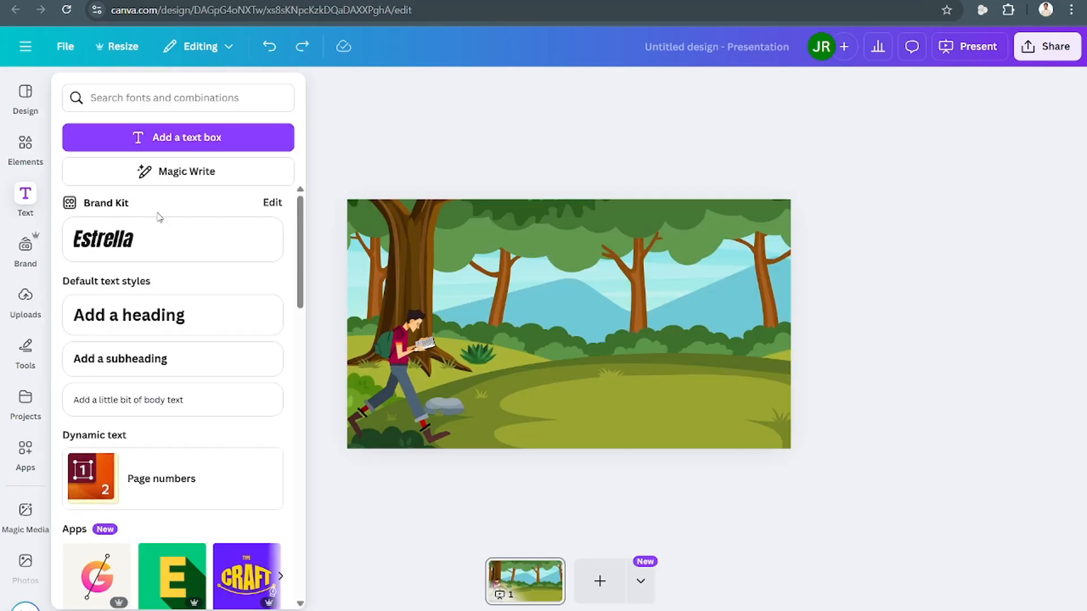
Recreate a leftward custom animation path on the forest background of the first slide.
left_click(683, 199)
left_click(725, 88)
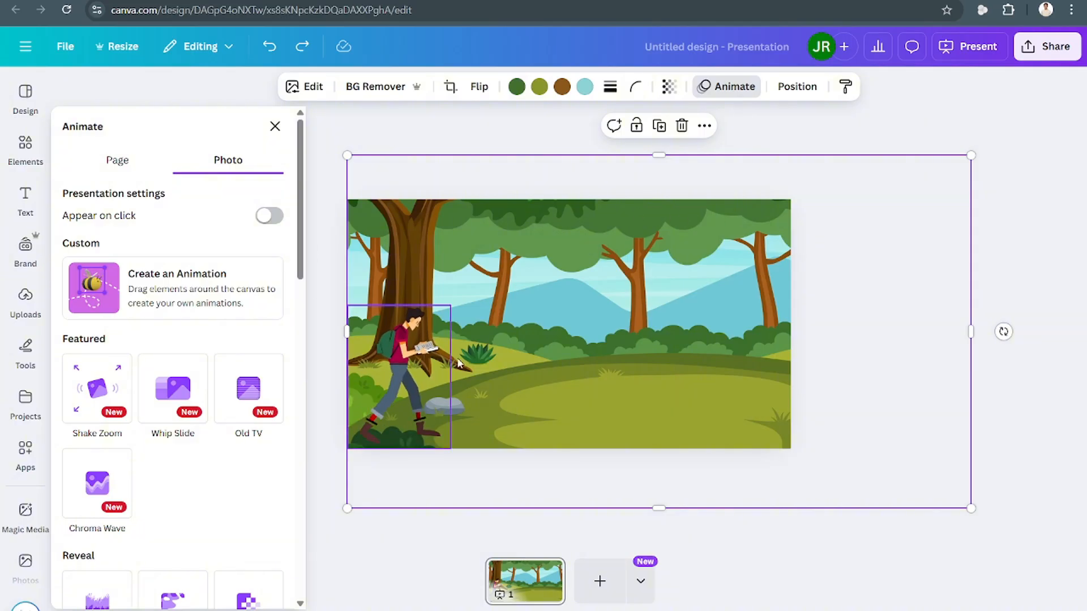
left_click(179, 279)
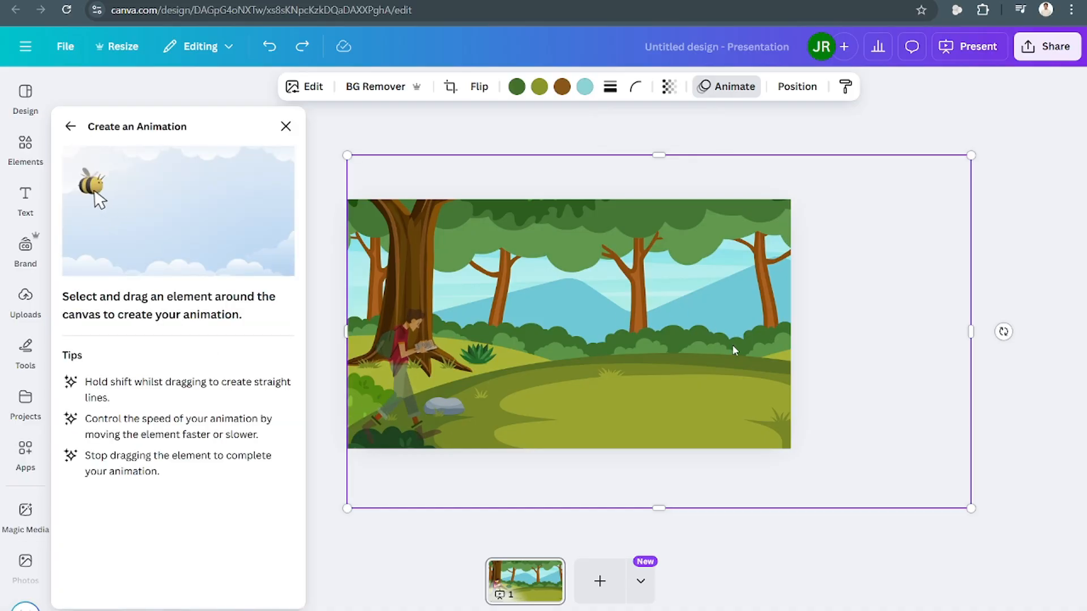
left_click_drag(733, 346, 610, 347)
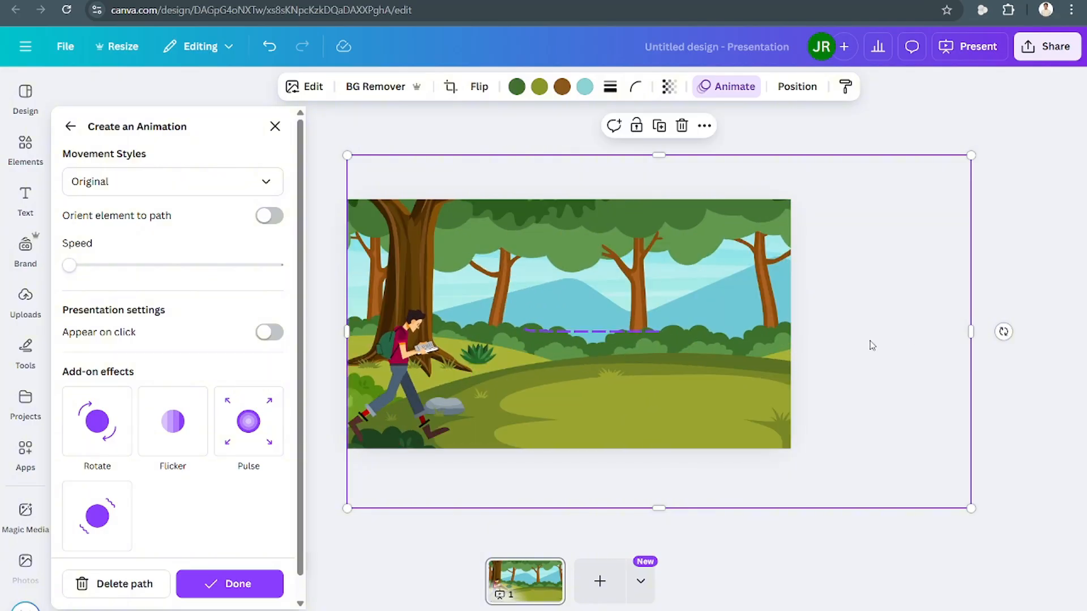
left_click(1051, 366)
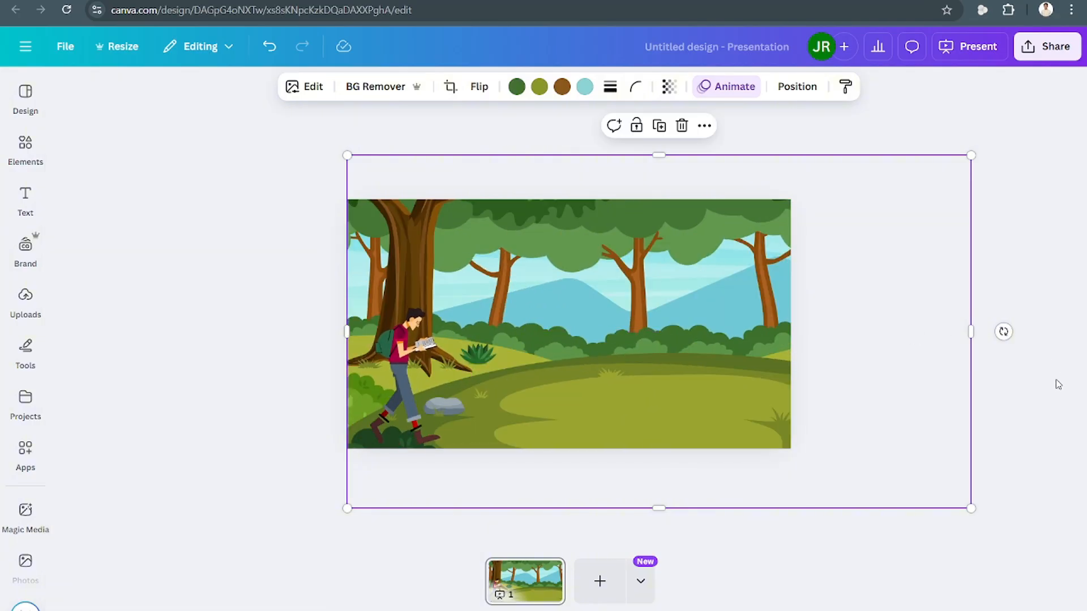
Add a new blank page to the presentation and return to the first page.
left_click(600, 582)
left_click(476, 585)
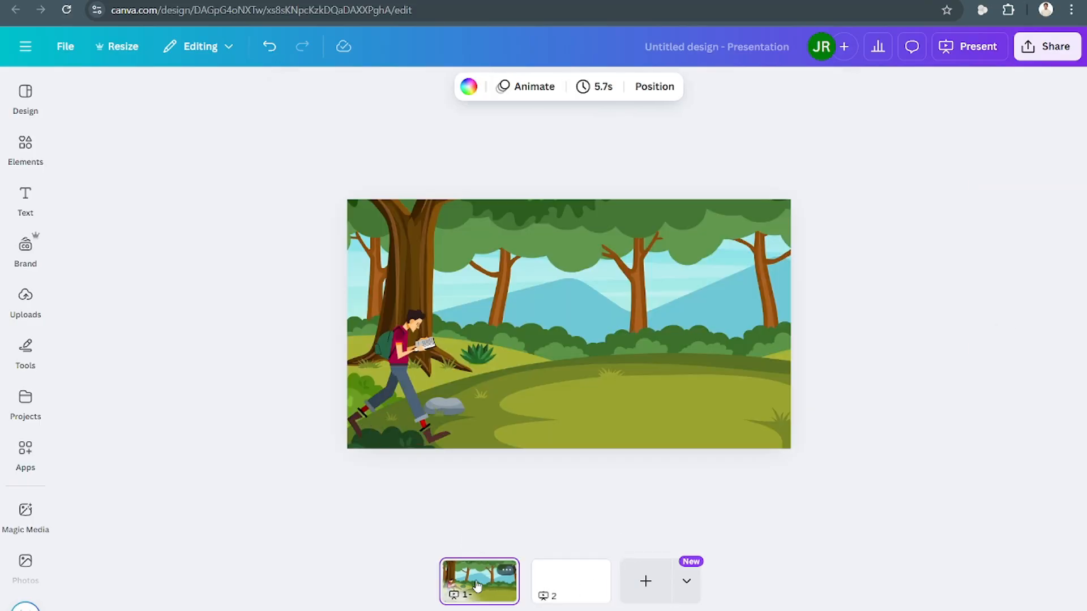
right_click(474, 412)
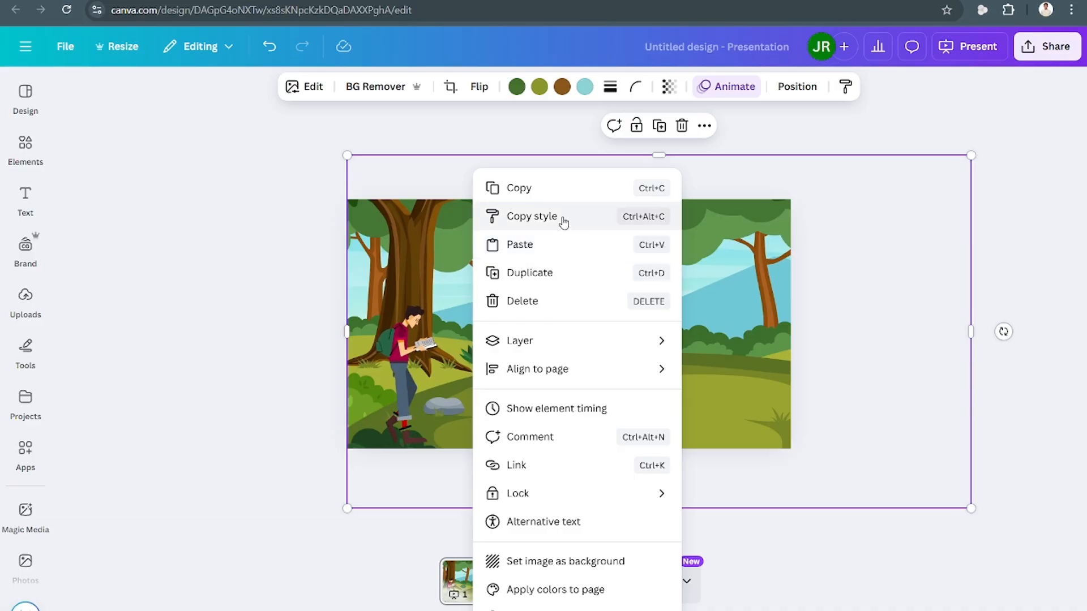
left_click(556, 247)
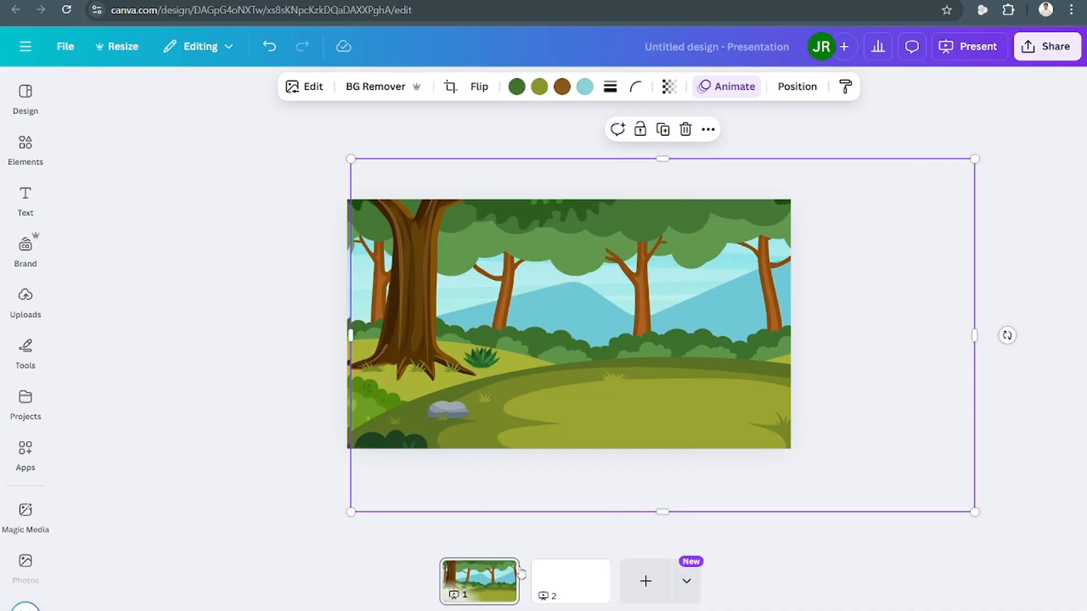
key("ctrl+z")
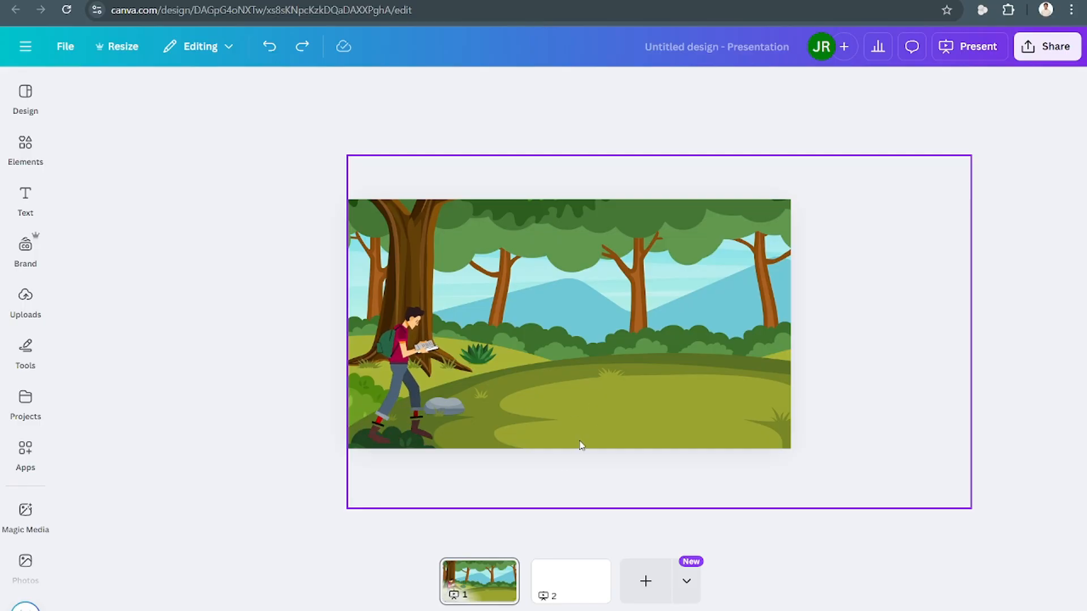
Duplicate the first page and delete the forest background from the copy, keeping the walking man.
right_click(504, 571)
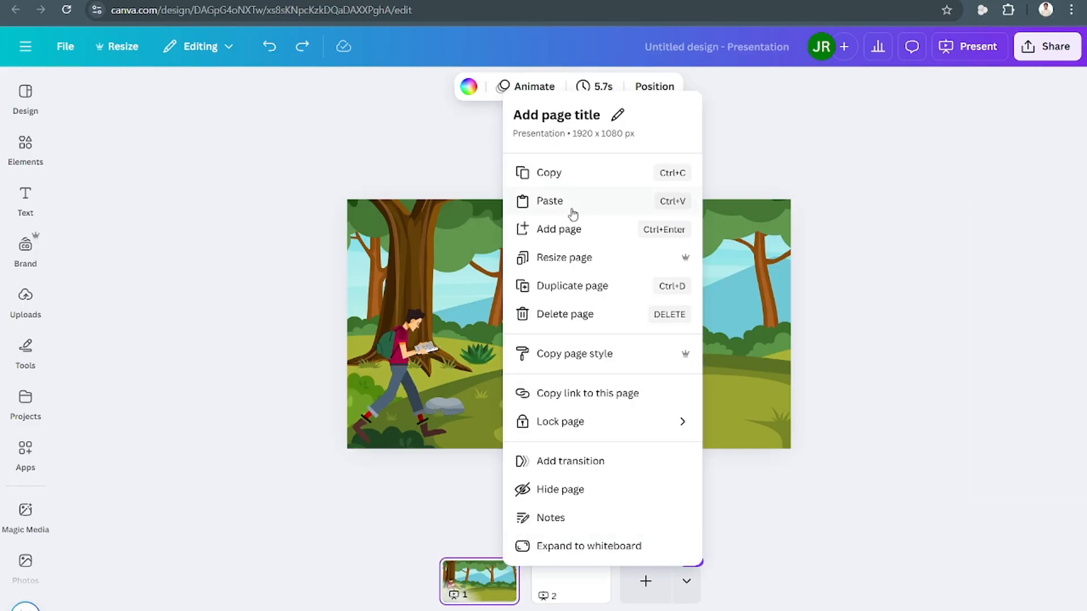
left_click(620, 292)
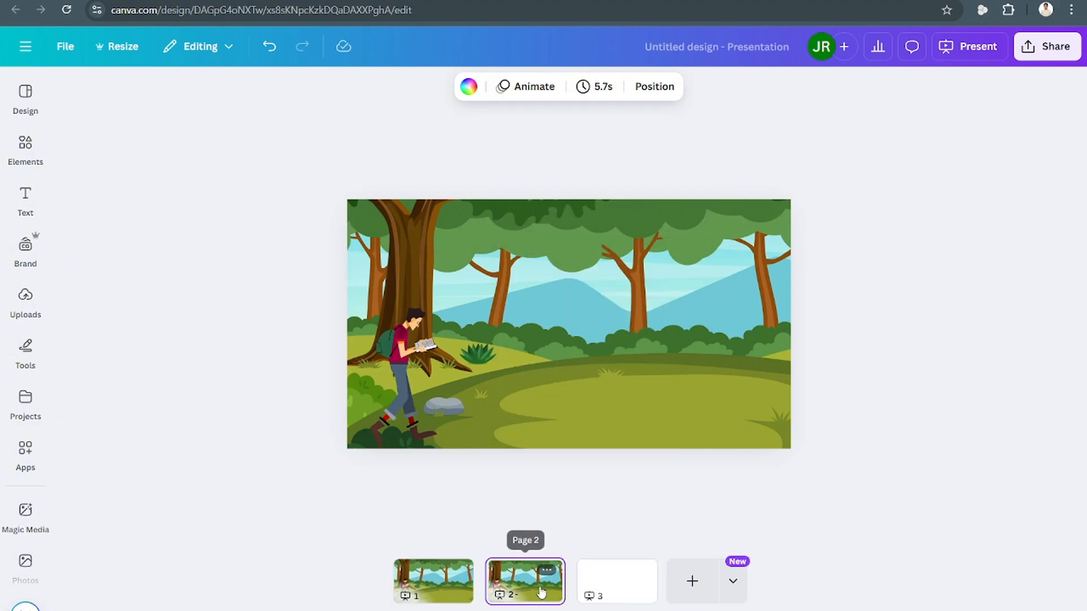
left_click(660, 344)
key("Delete")
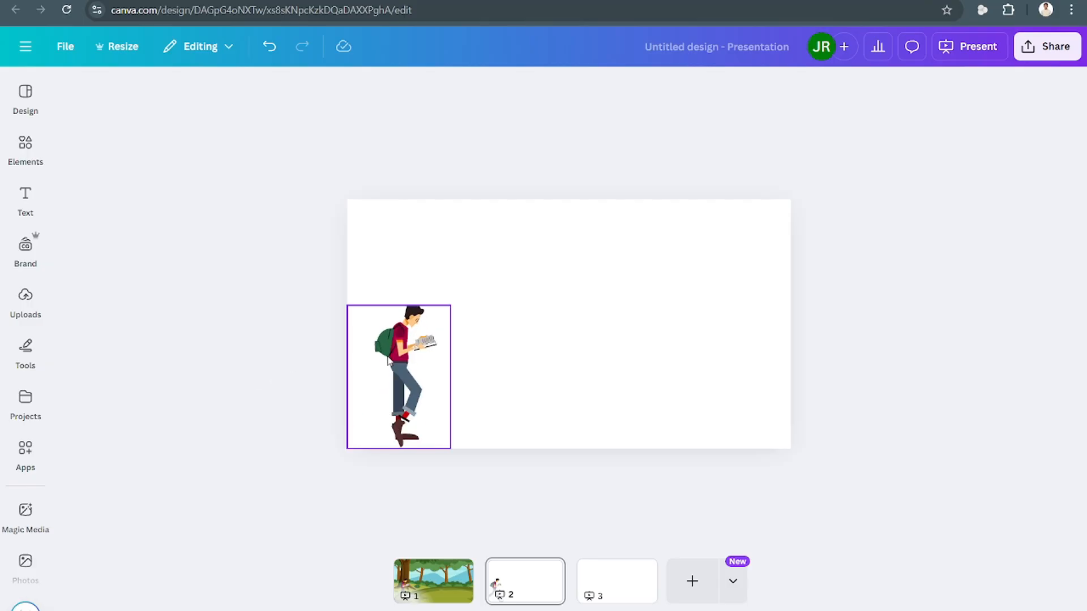
Search the elements library for "City" and open the graphics results.
left_click(27, 204)
left_click(25, 147)
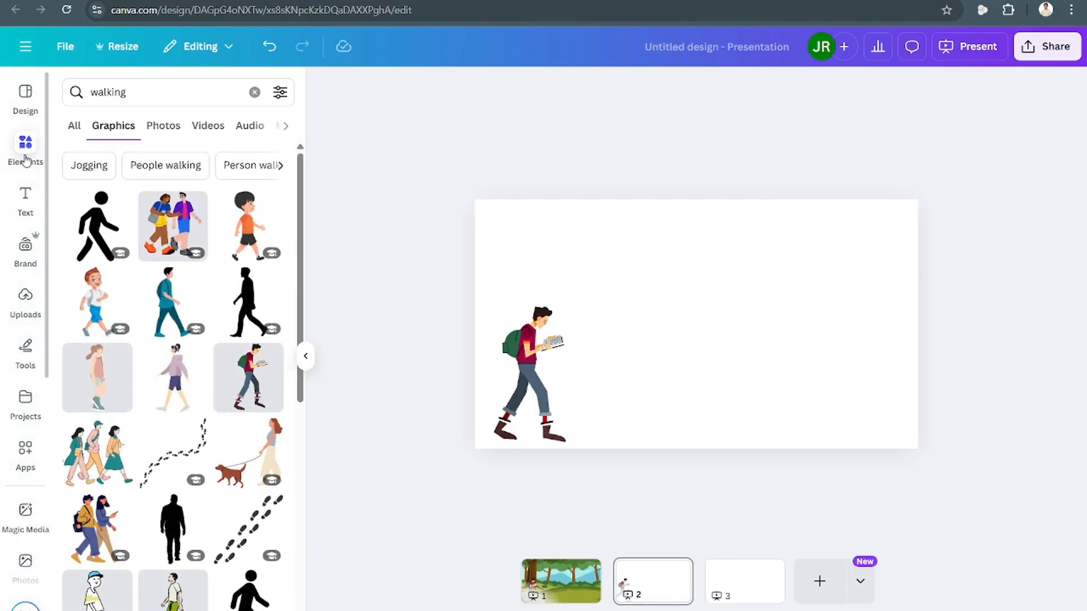
left_click(233, 99)
left_click(255, 92)
type("C")
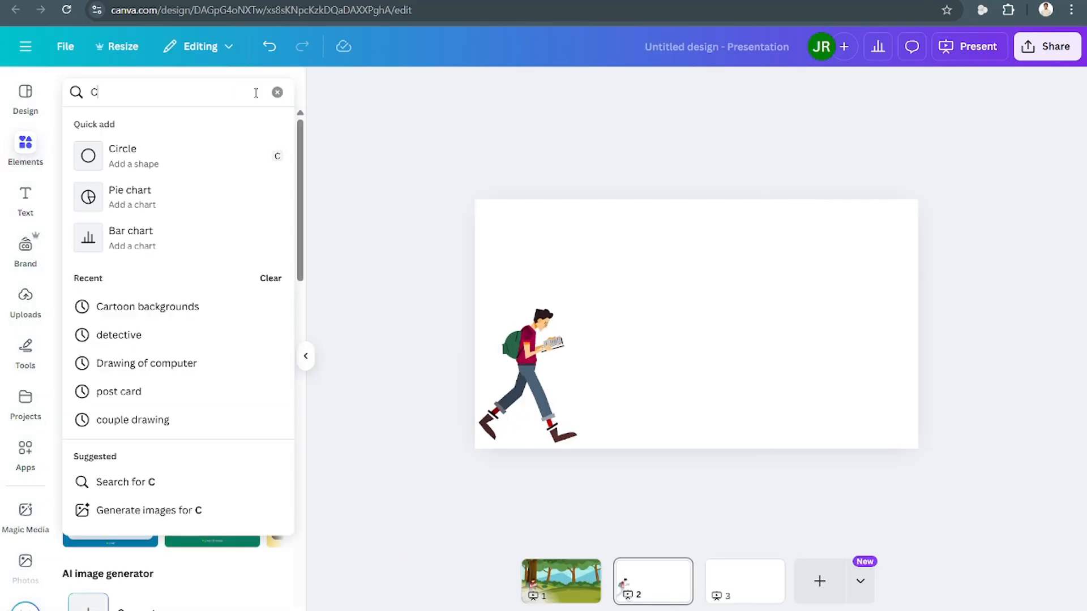
type("ity")
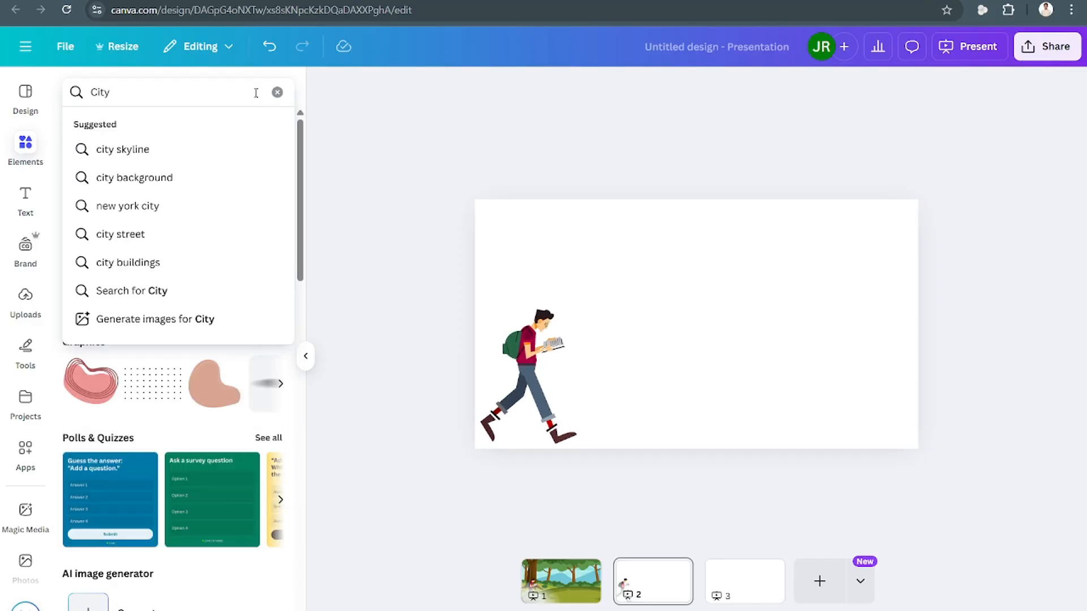
key("Return")
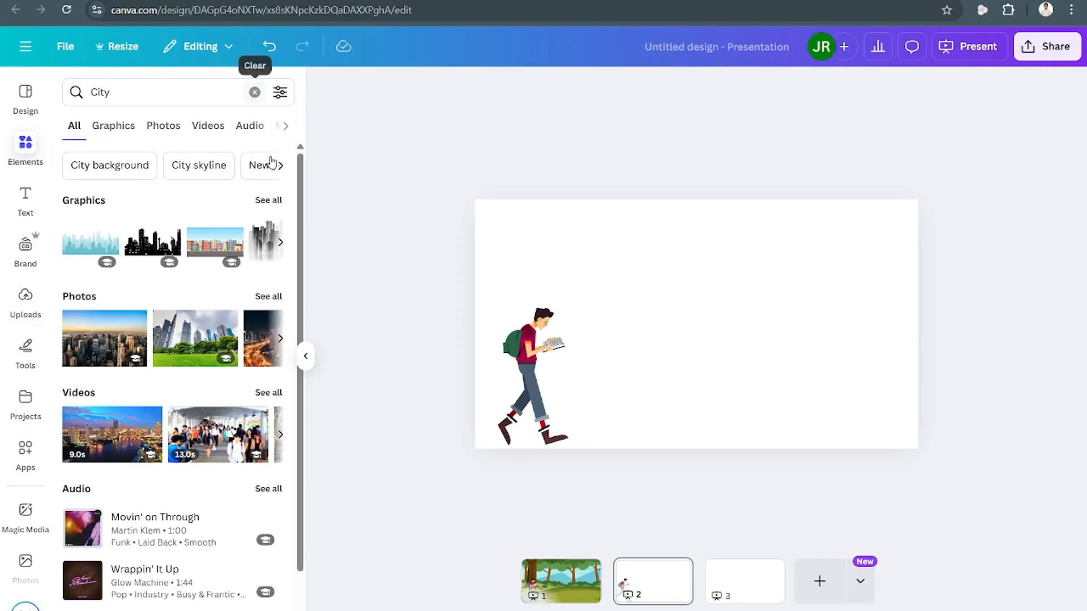
left_click(268, 200)
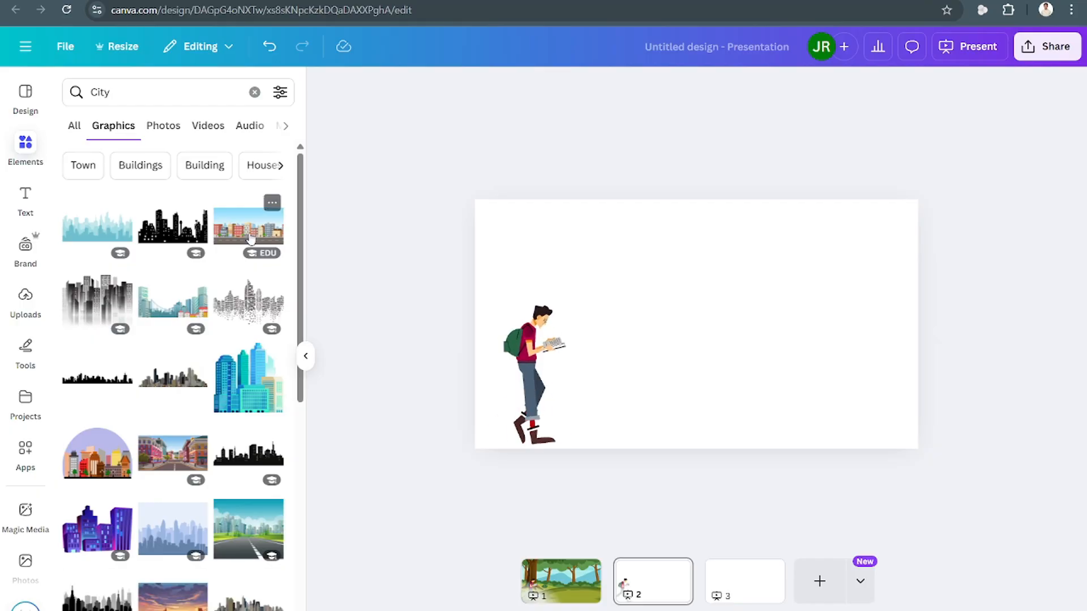
Add the colourful city street graphic to the second page and enlarge it beyond the slide.
left_click(249, 229)
left_click_drag(684, 352, 755, 369)
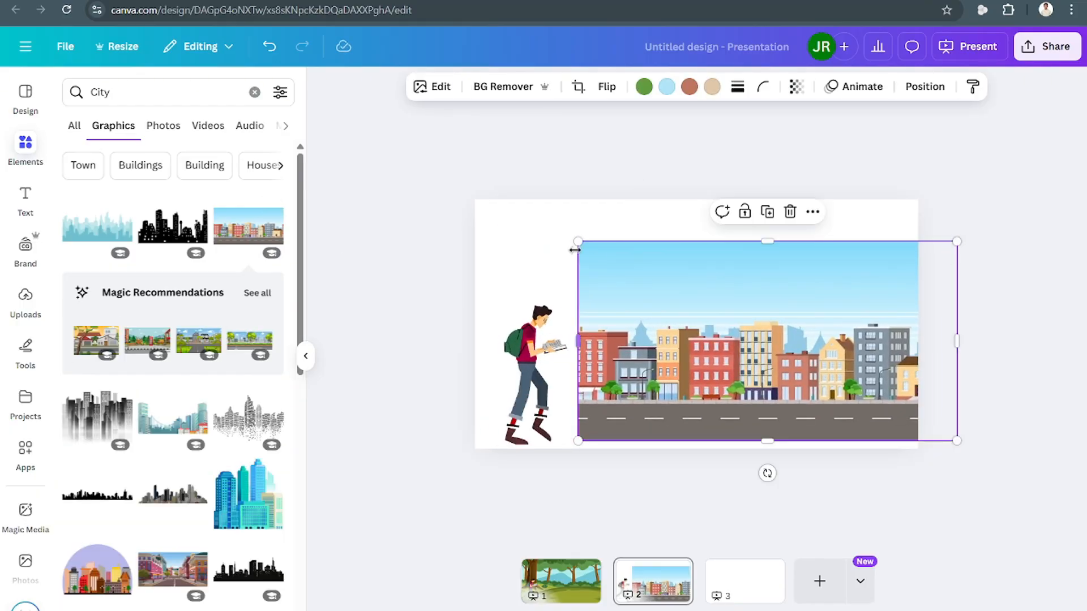
left_click_drag(576, 243, 338, 114)
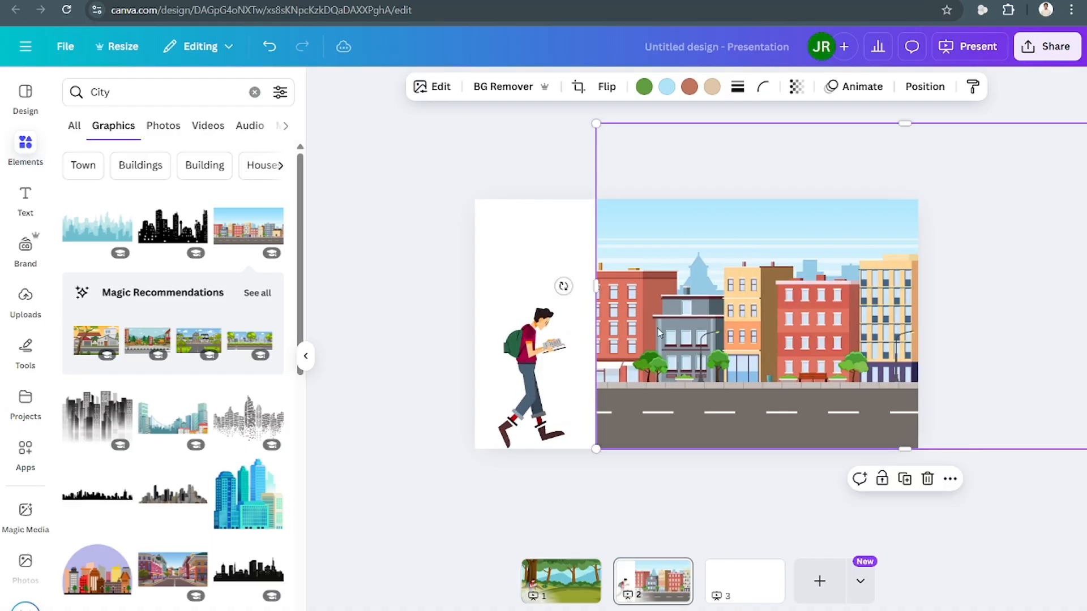
Shift the city background left to fill the slide and adjust the walking man's position and size on the street.
left_click(526, 377)
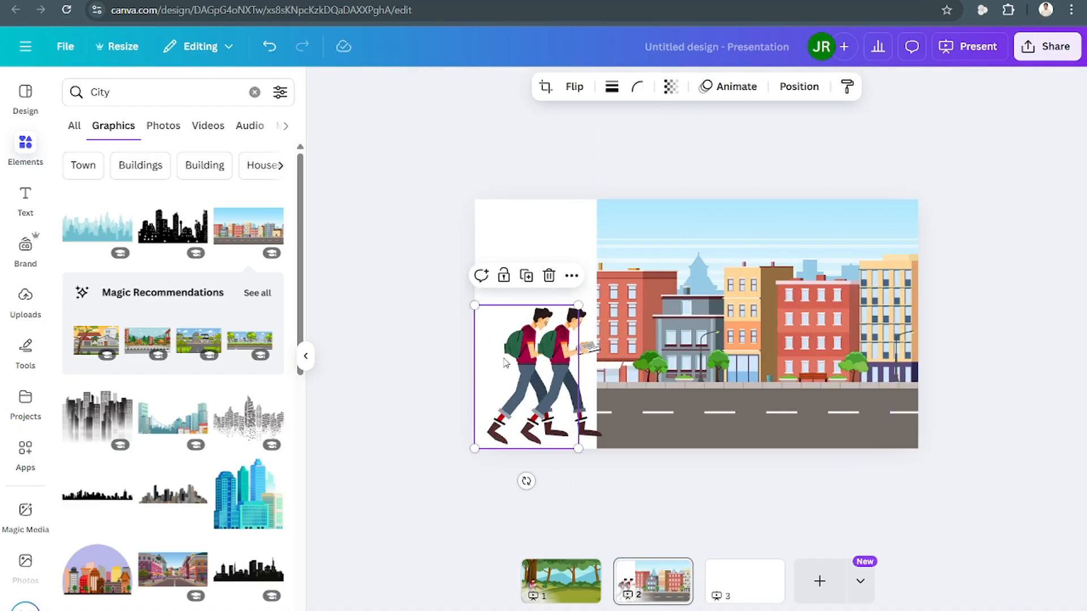
left_click_drag(536, 366, 560, 355)
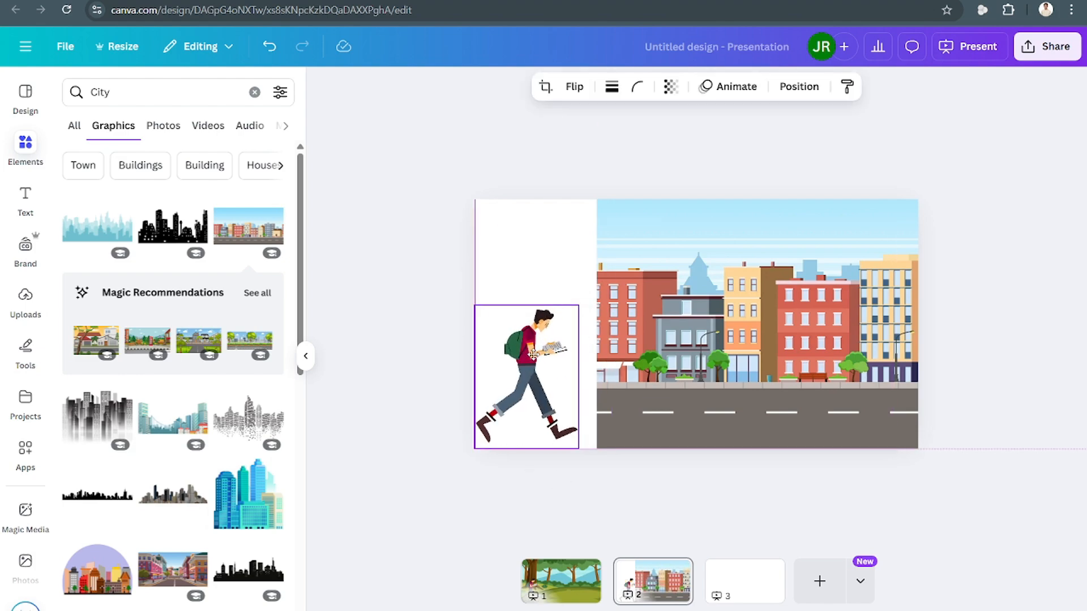
left_click_drag(711, 337, 590, 334)
mouse_move(591, 324)
left_mouse_down()
mouse_move(592, 311)
mouse_move(592, 325)
left_mouse_up()
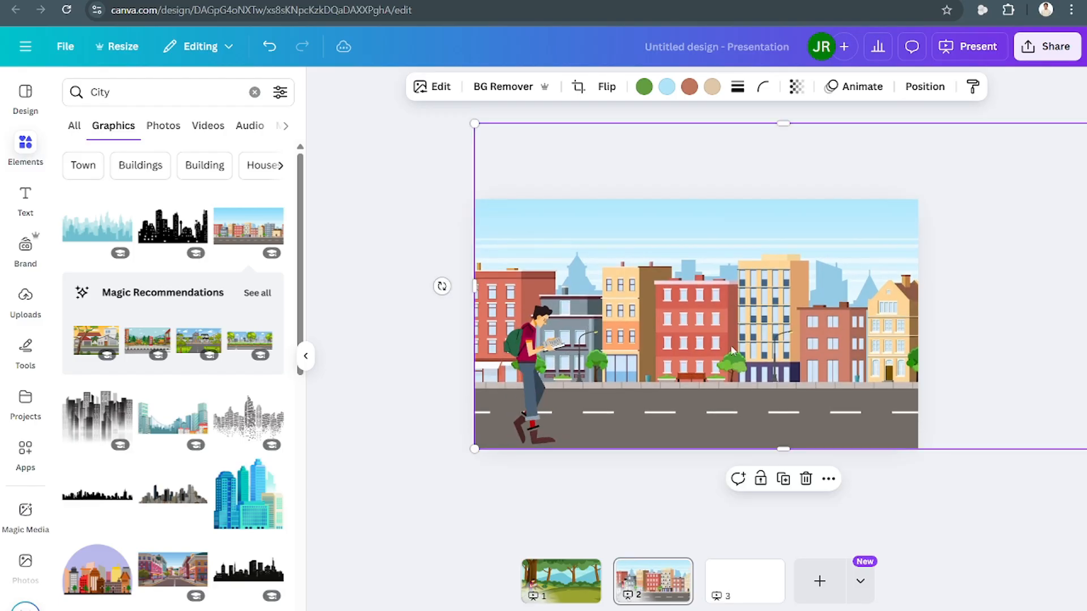
left_click(539, 349)
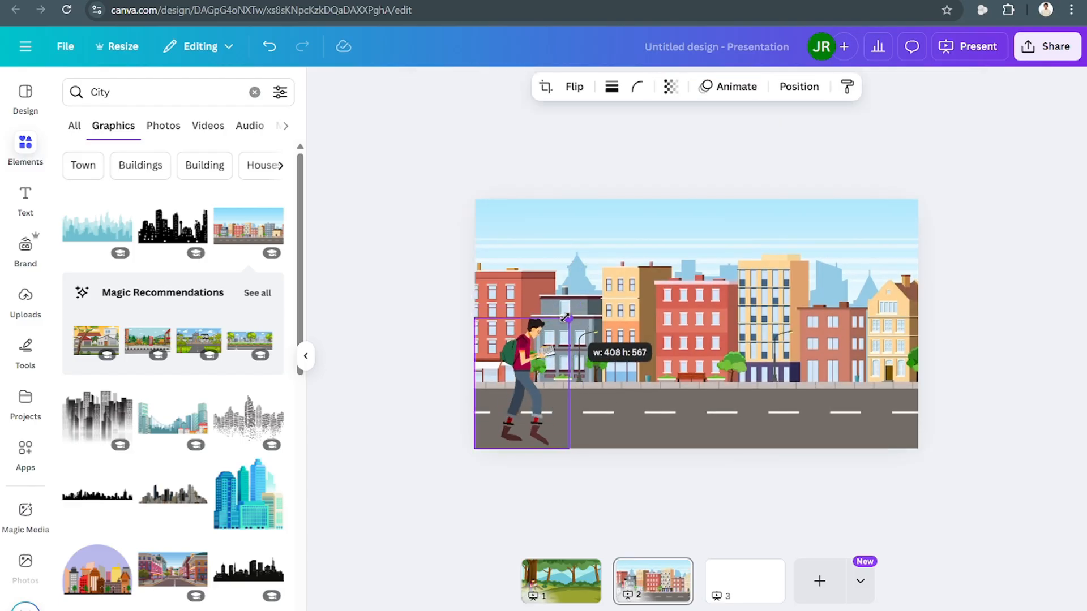
left_click_drag(553, 340, 554, 340)
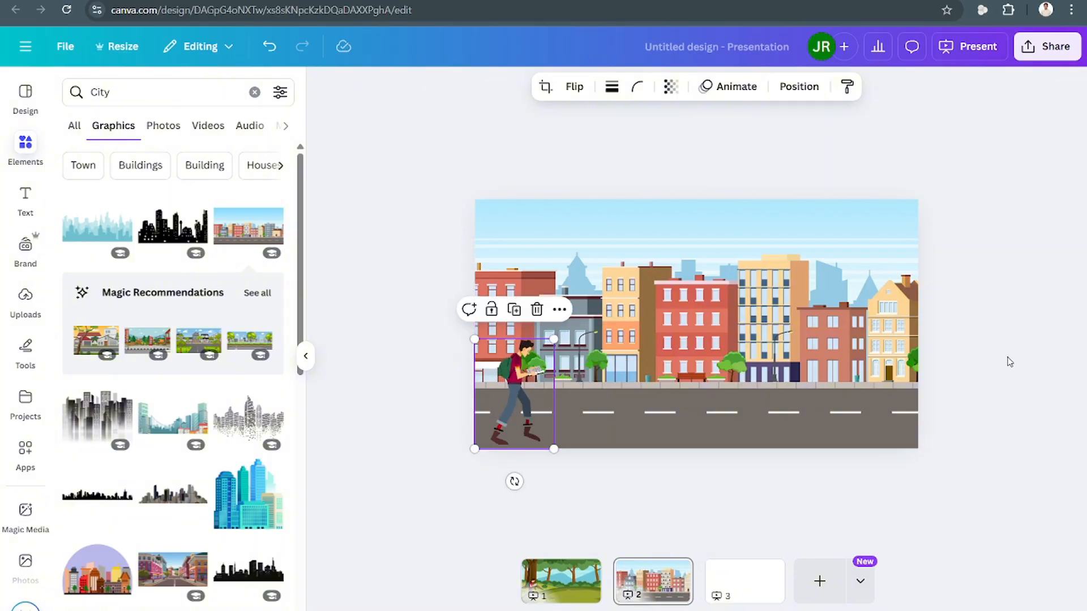
Create a custom animation on the city background by dragging it leftward, then finish it.
left_click(856, 401)
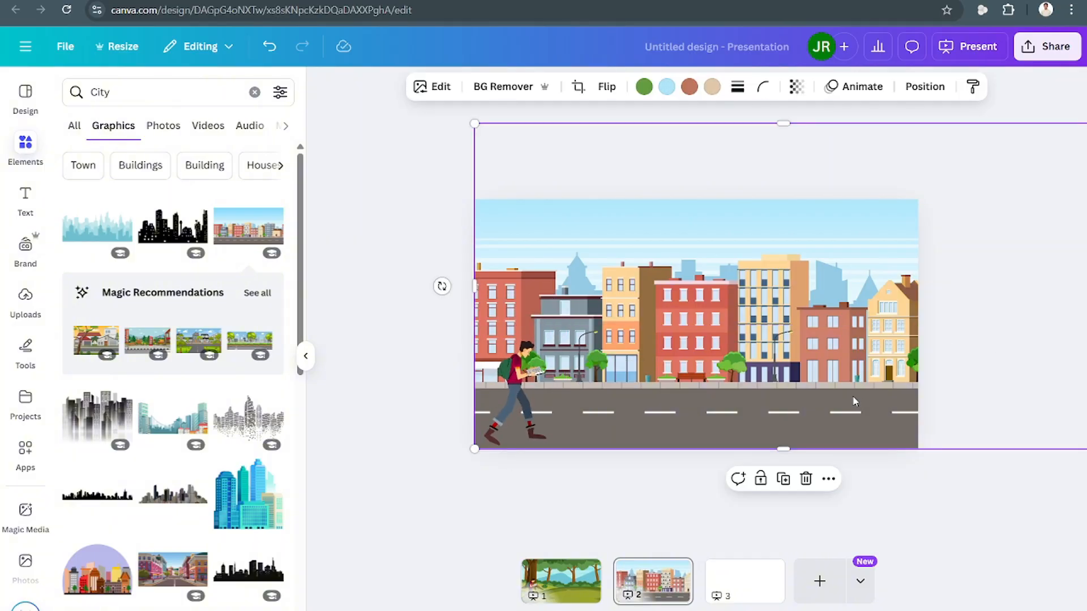
left_click(850, 91)
left_click(181, 260)
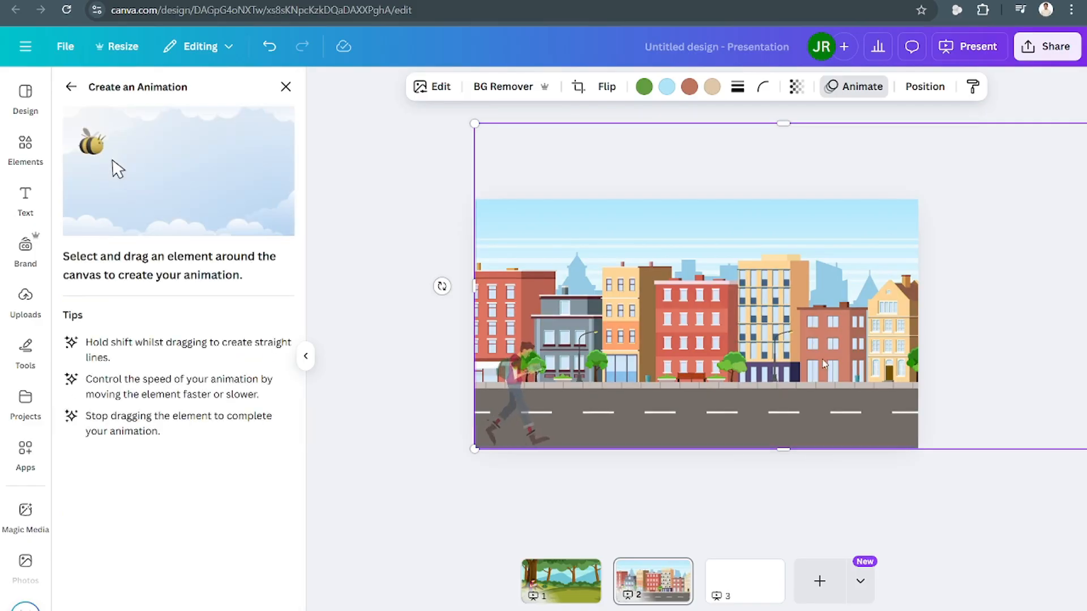
left_click_drag(896, 355, 719, 352)
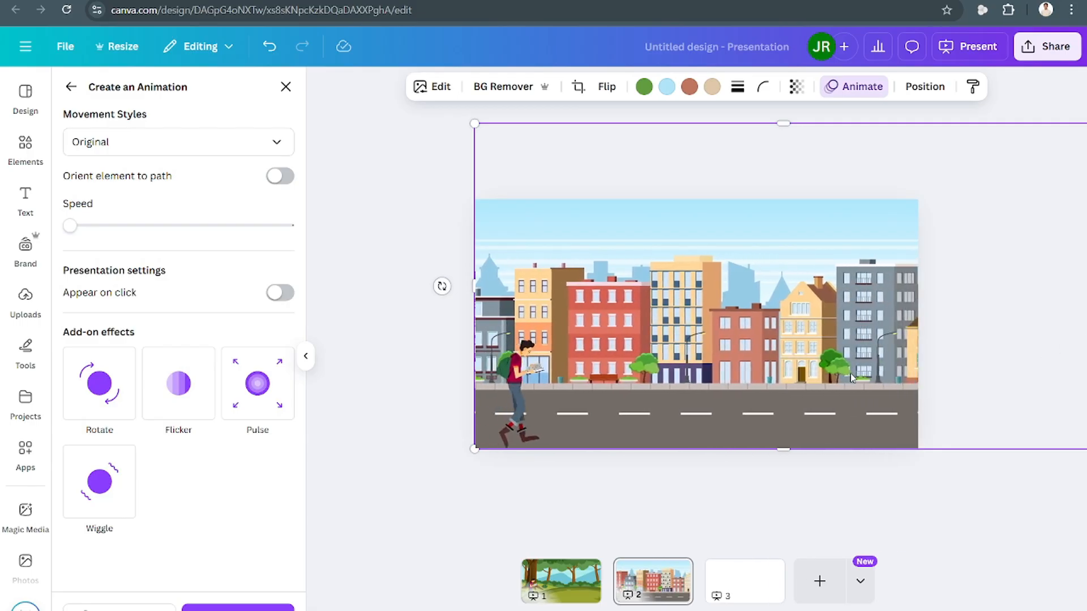
right_click(846, 372)
mouse_move(850, 371)
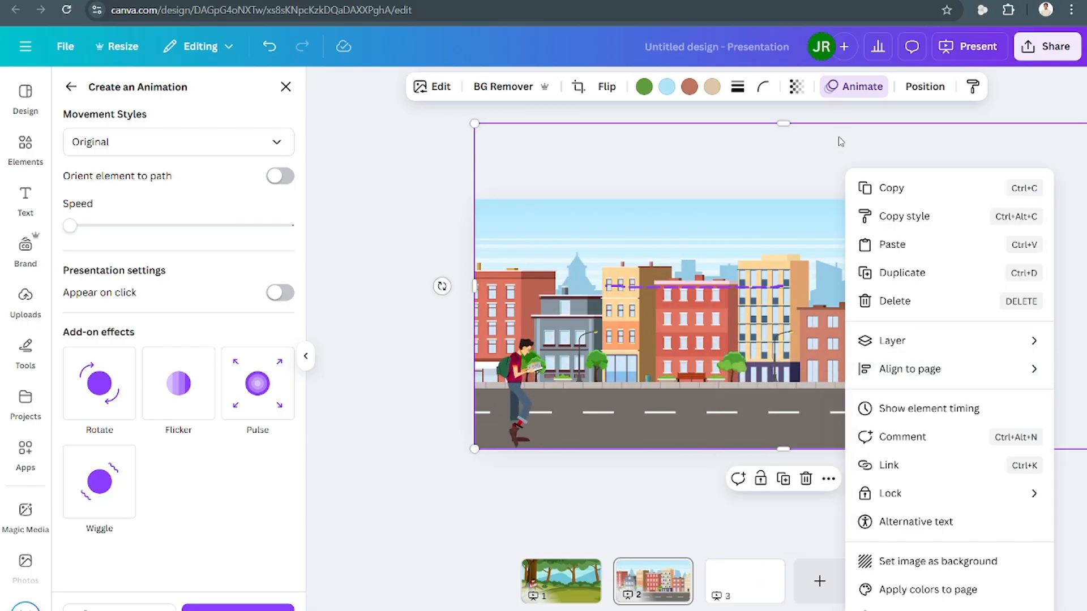
left_click(866, 96)
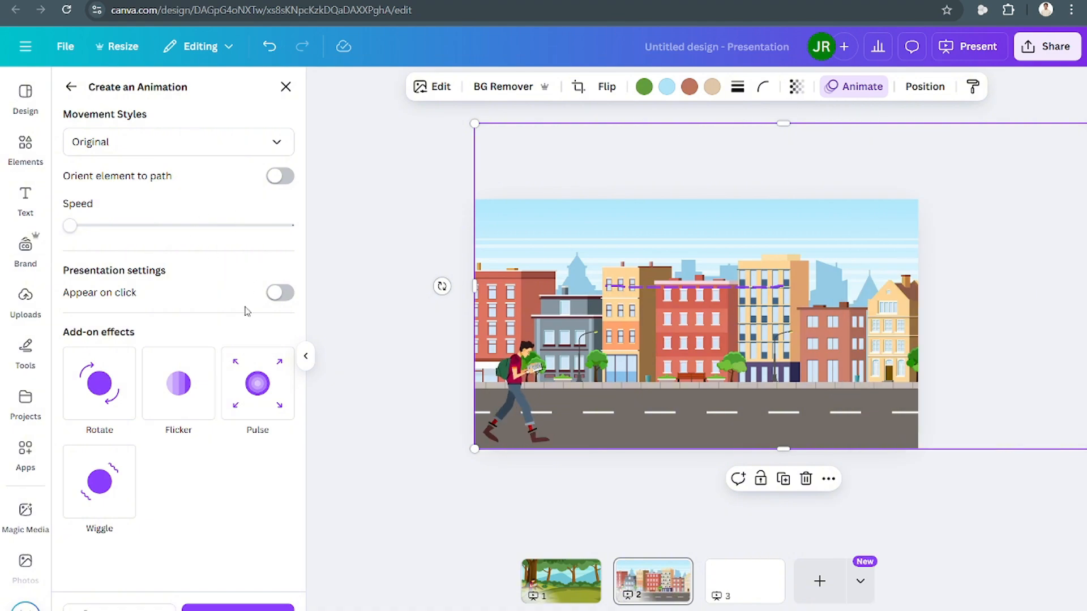
left_click(258, 609)
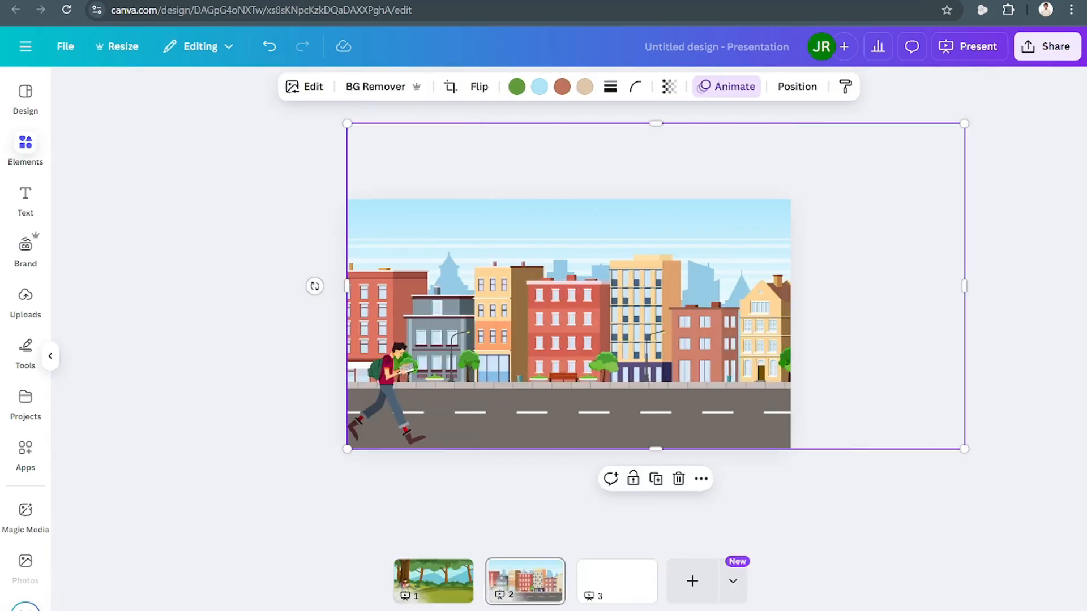
Set the city background animation's movement style to Steady.
left_click(852, 91)
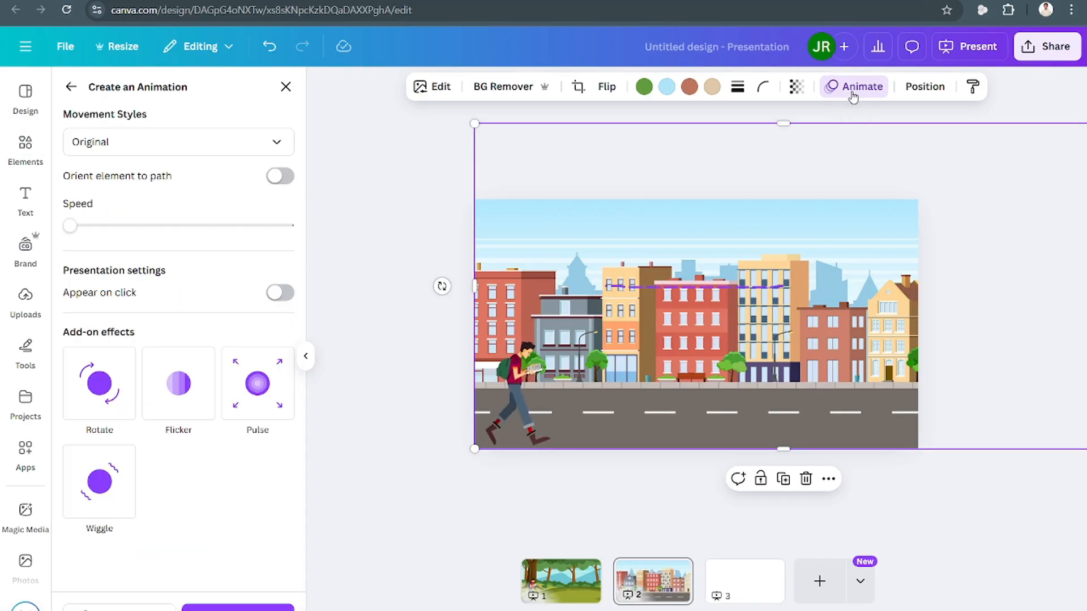
left_click(194, 149)
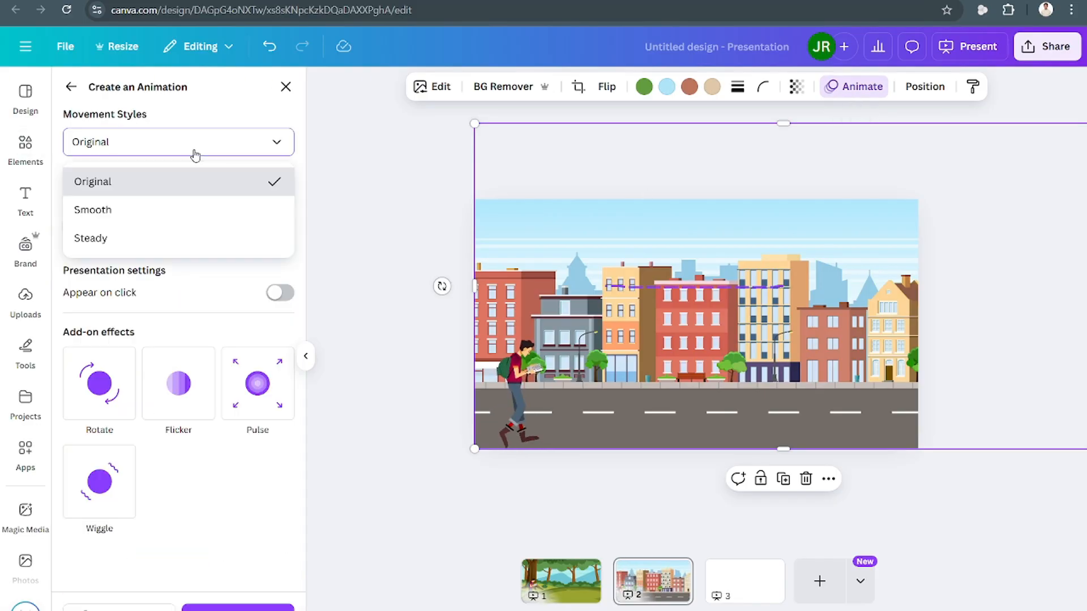
left_click(172, 236)
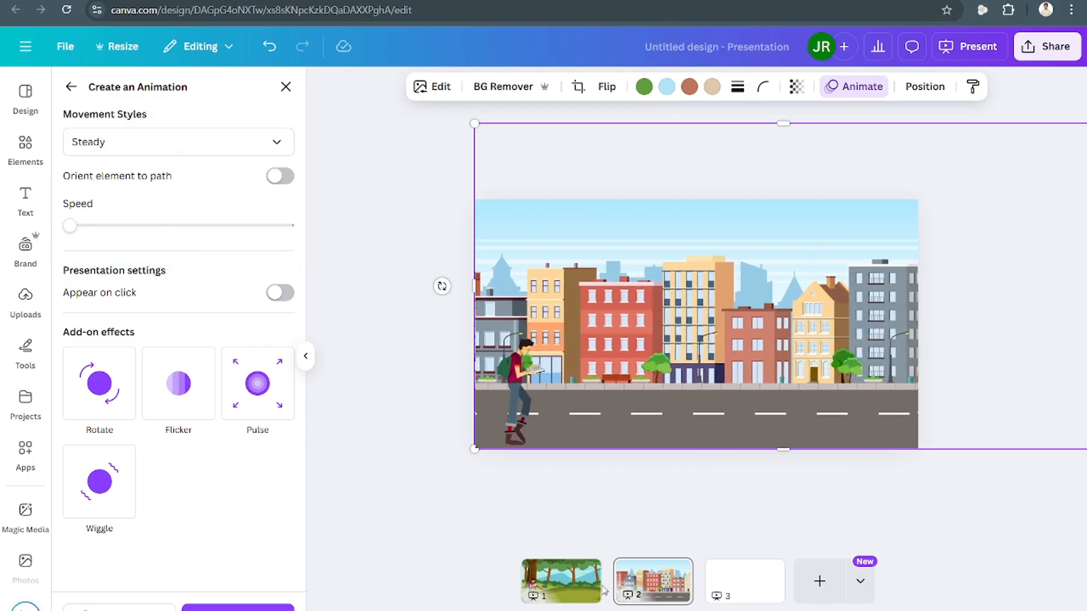
On the forest page, set the background's custom animation movement style to Steady.
left_click(566, 579)
left_click(627, 288)
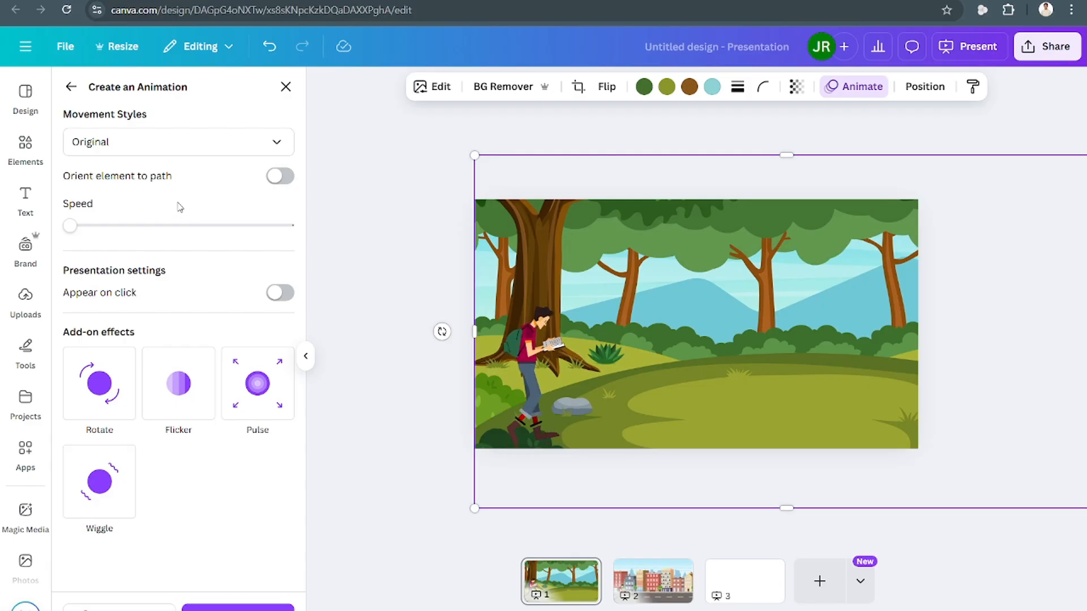
left_click(281, 176)
left_click(281, 177)
left_click(237, 143)
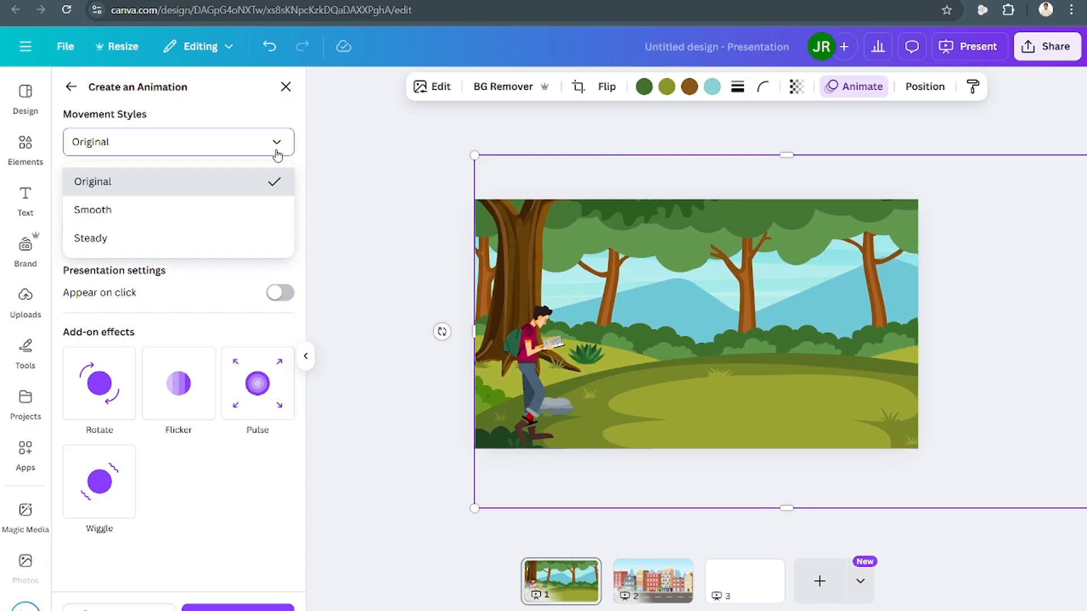
right_click(178, 238)
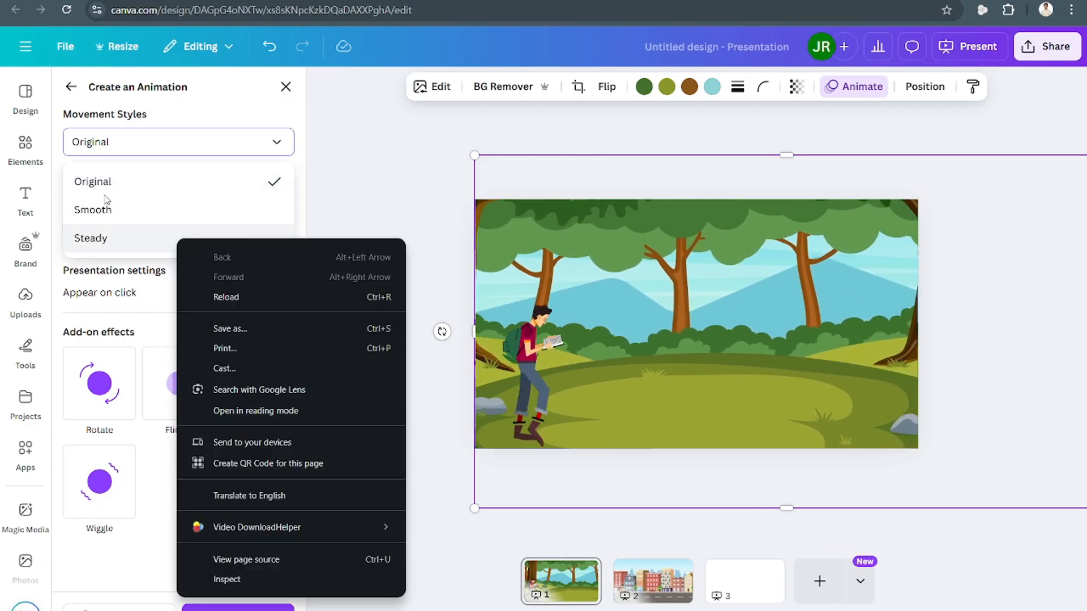
left_click(136, 237)
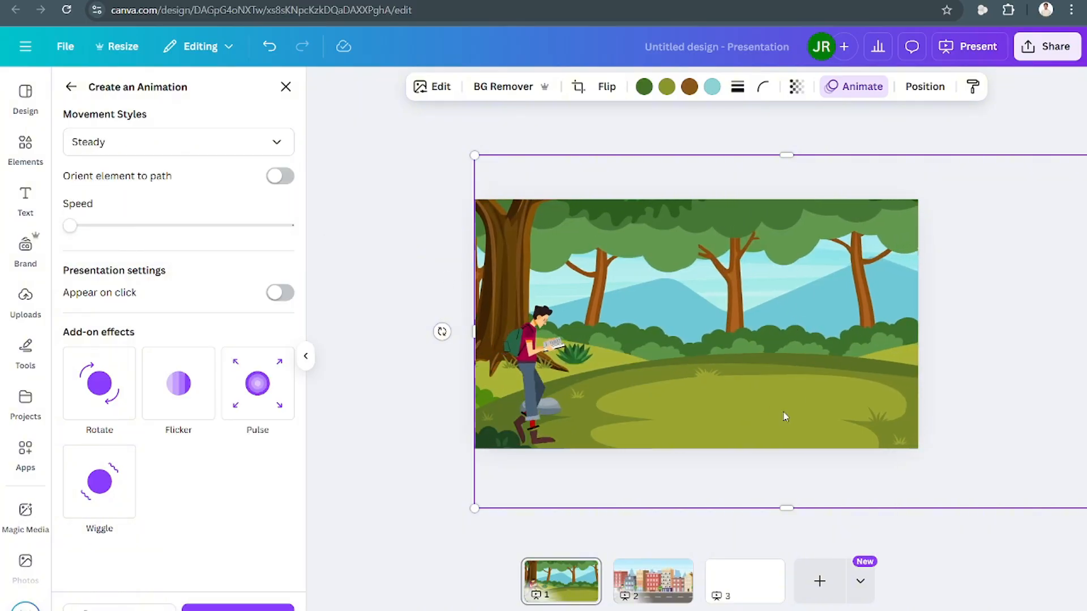
Preview the forest and city pages in full-screen presentation mode.
left_click(654, 587)
left_click(566, 585)
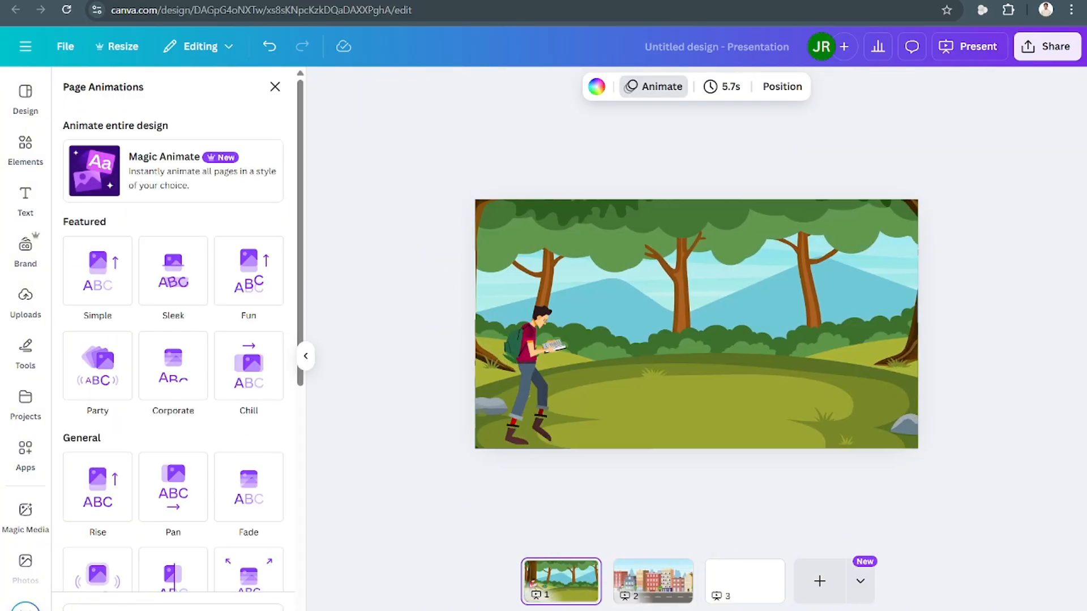
left_click(1035, 609)
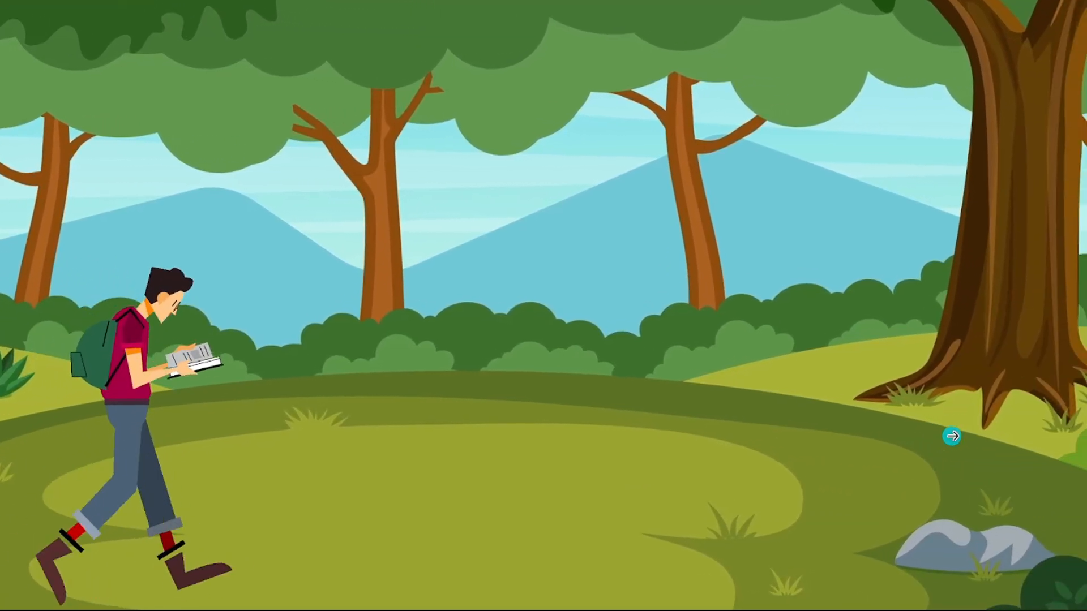
key("Escape")
left_click(668, 589)
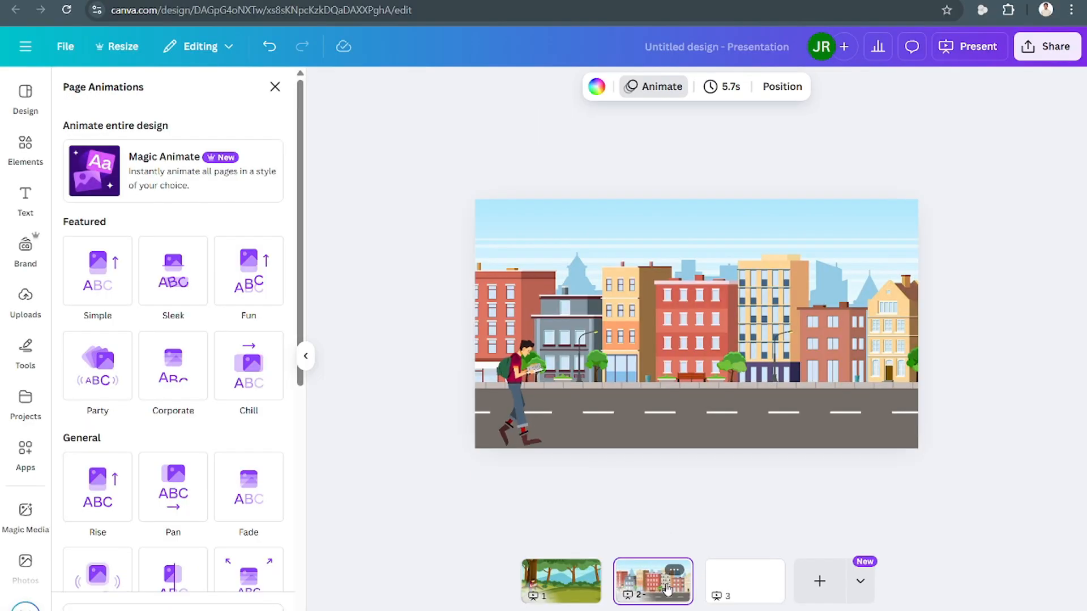
key("ctrl+alt+p")
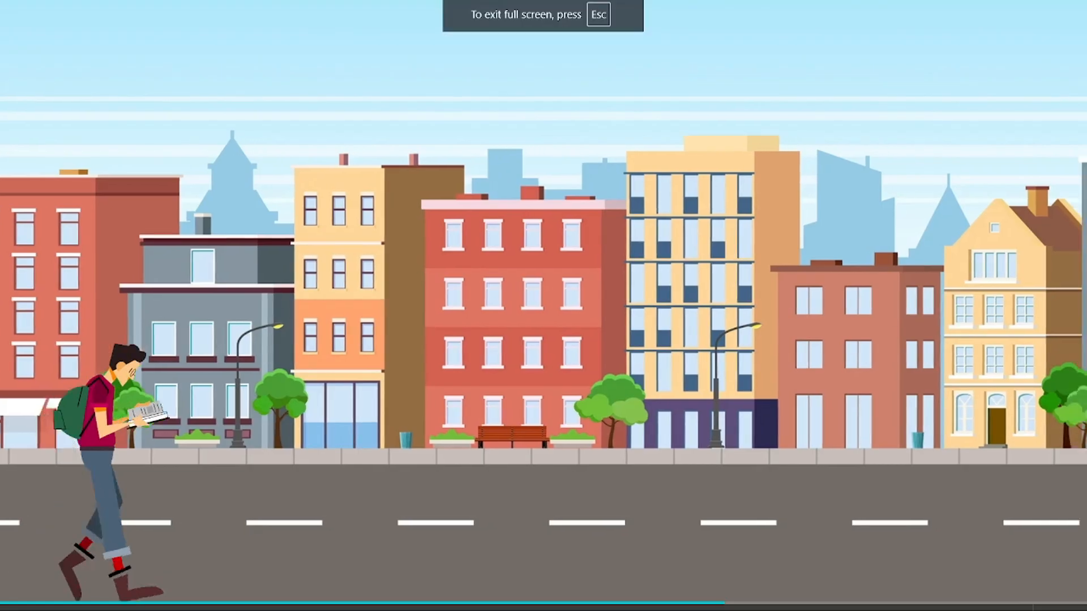
key("Escape")
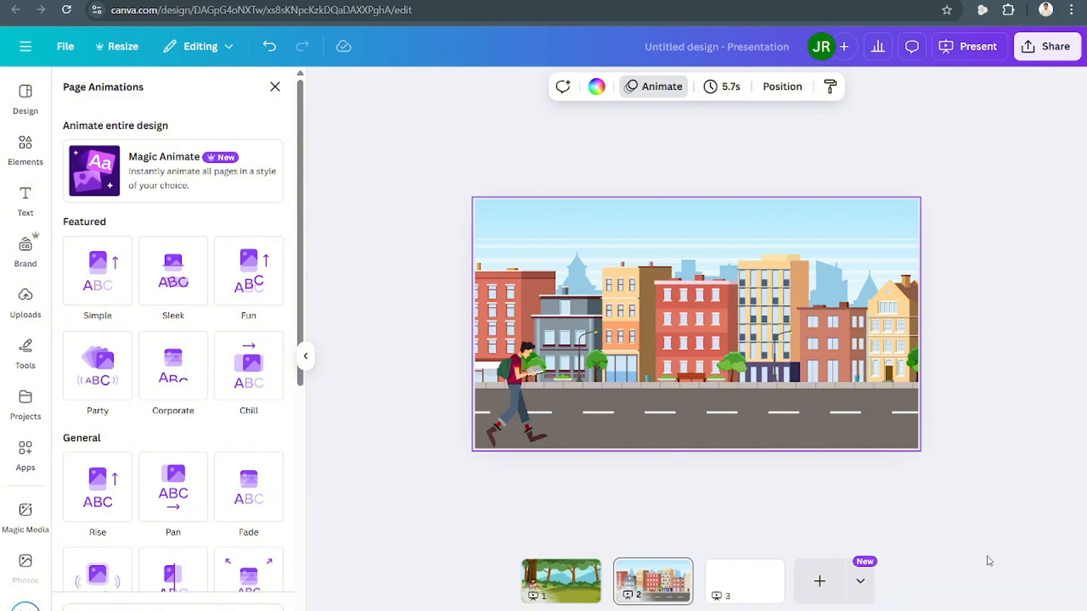
Add a new blank third page, deleting the extra fourth page that appears.
left_click(820, 582)
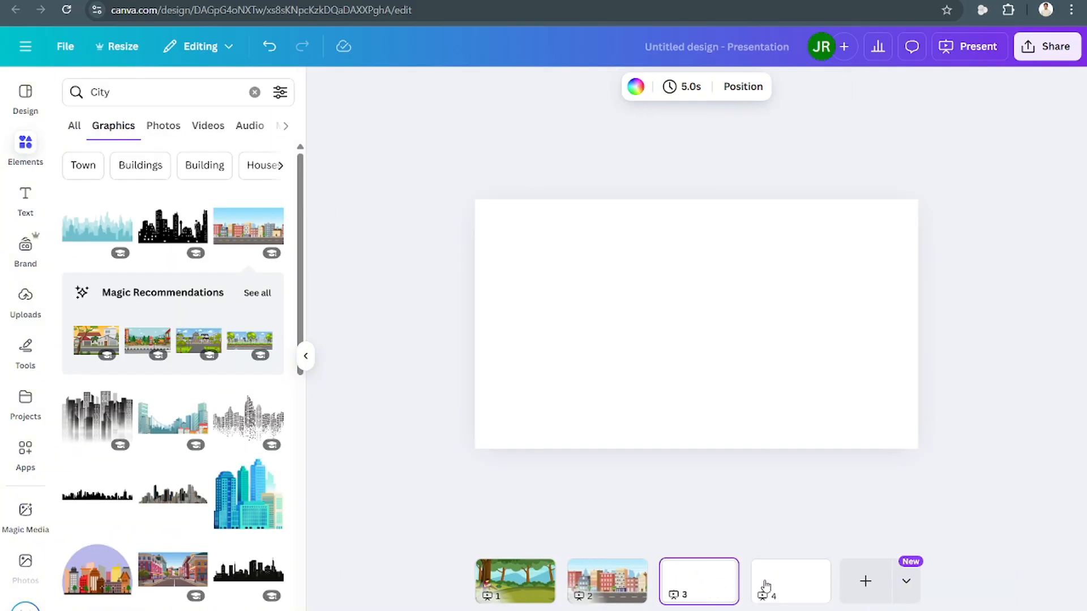
left_click(812, 570)
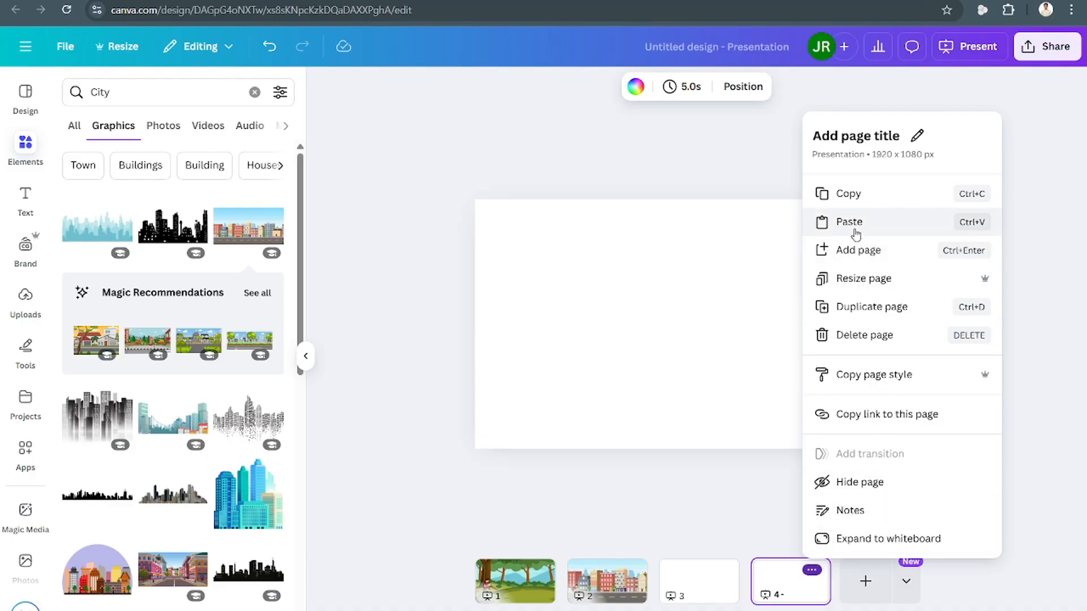
left_click(868, 334)
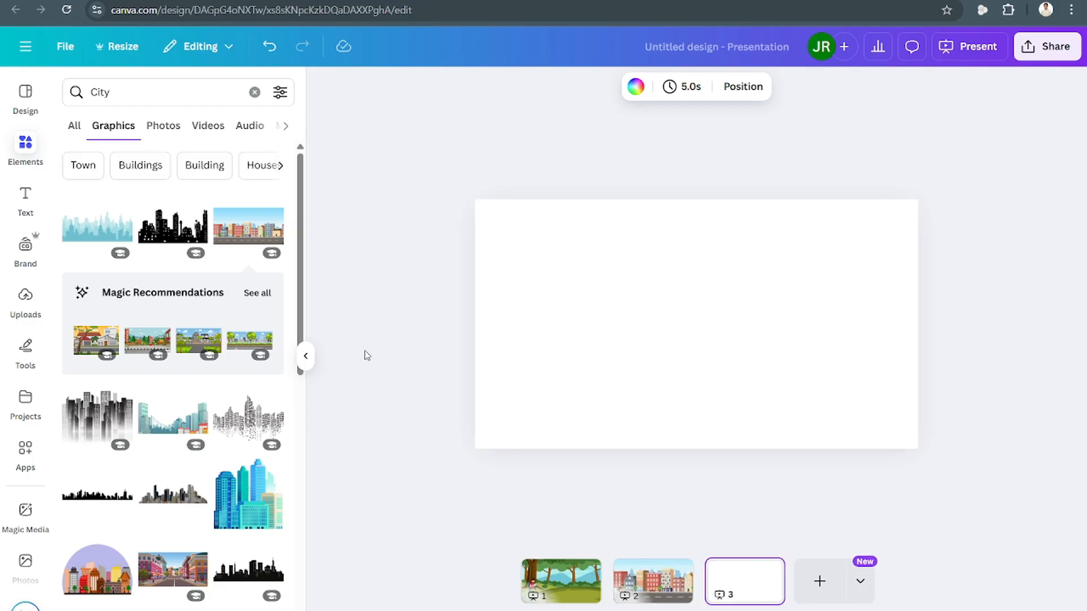
Search graphics for school and add the orange school building street scene to page 3.
left_click(254, 91)
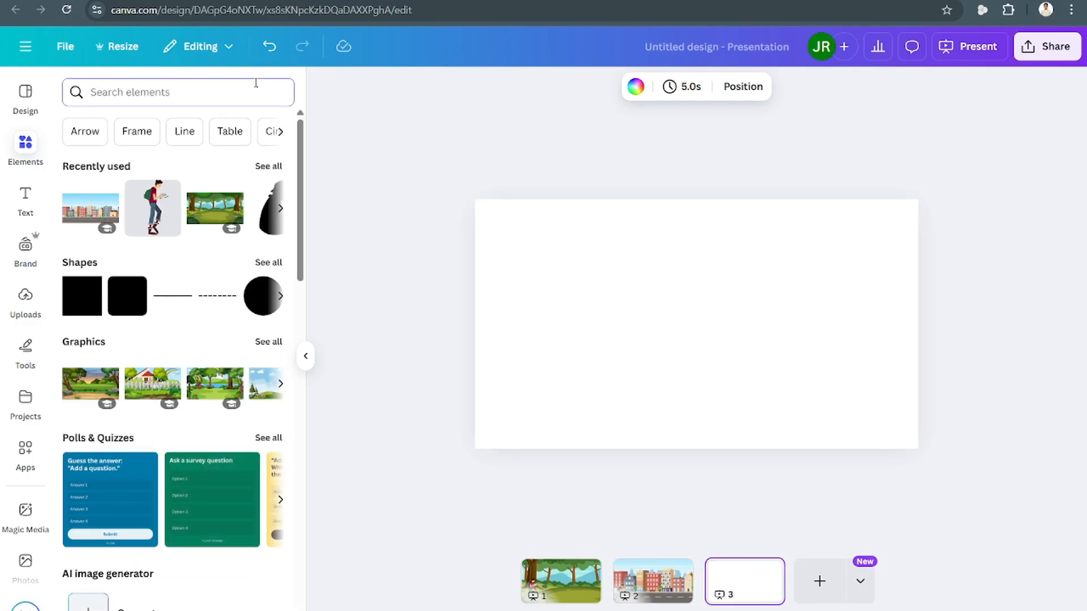
type("school")
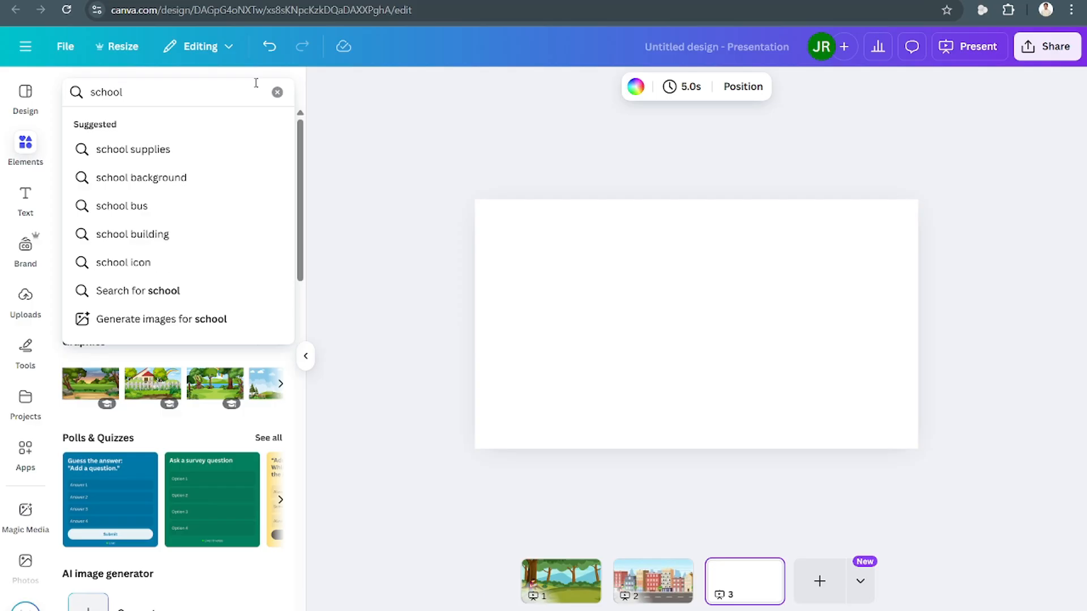
key("Return")
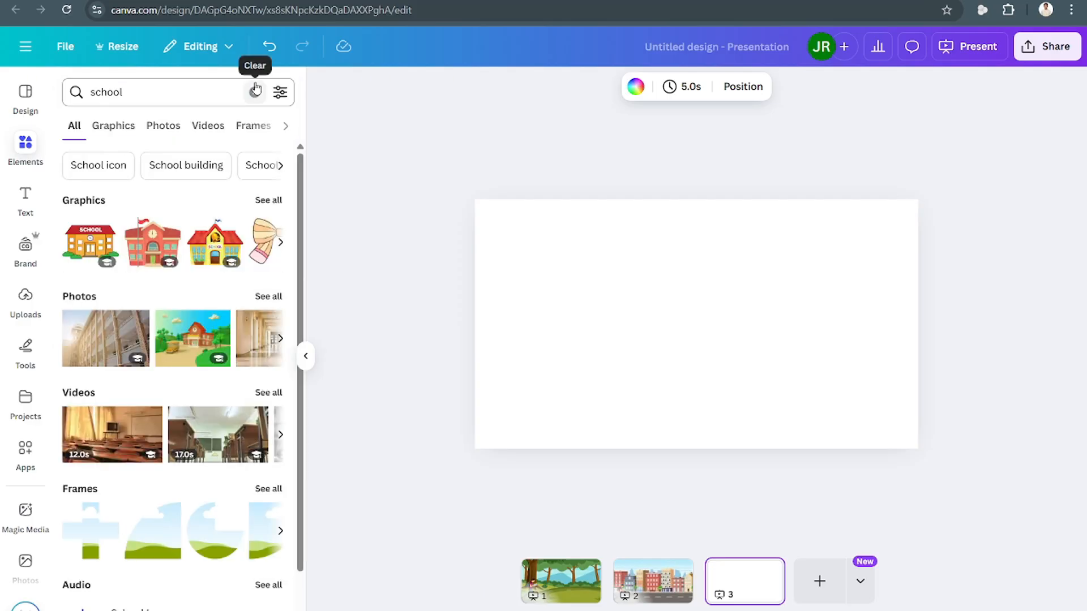
left_click(280, 201)
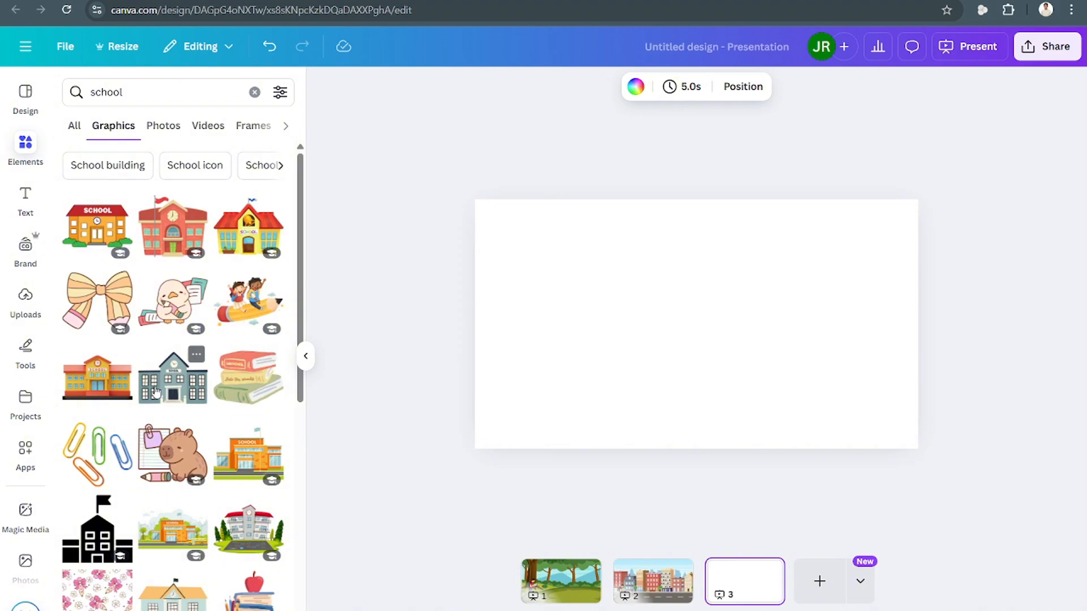
scroll(156, 391, "down", 2)
left_click(183, 456)
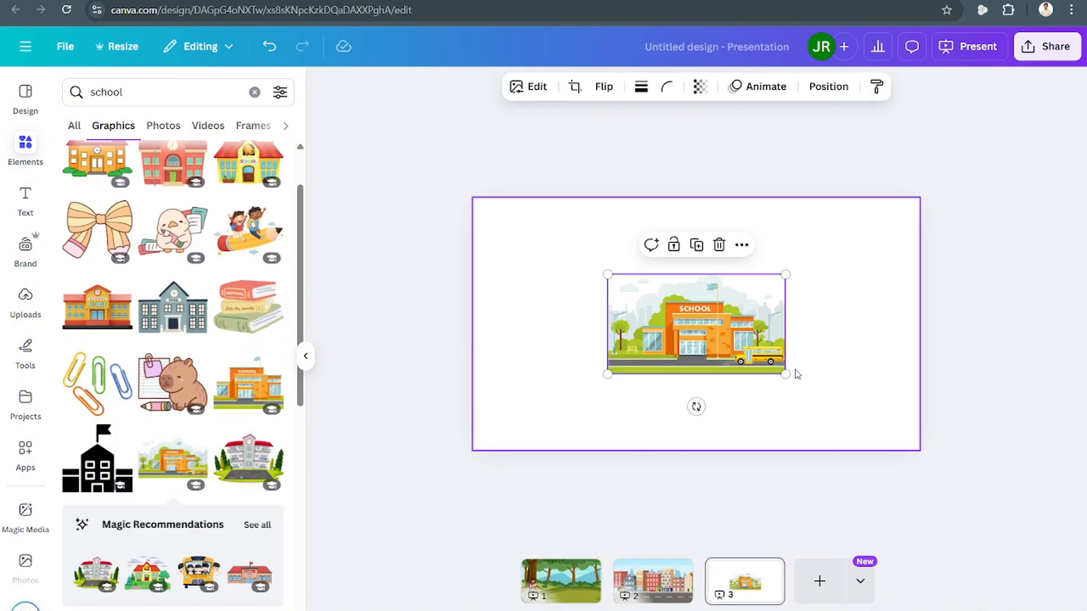
Enlarge the school scene well beyond the slide and position it so the building fills the page.
left_click_drag(786, 375, 1083, 501)
left_click_drag(911, 404, 916, 330)
left_click_drag(611, 193, 428, 95)
left_click_drag(664, 290, 708, 290)
Place the walking man from the city page onto the school page at its lower left.
left_click(652, 582)
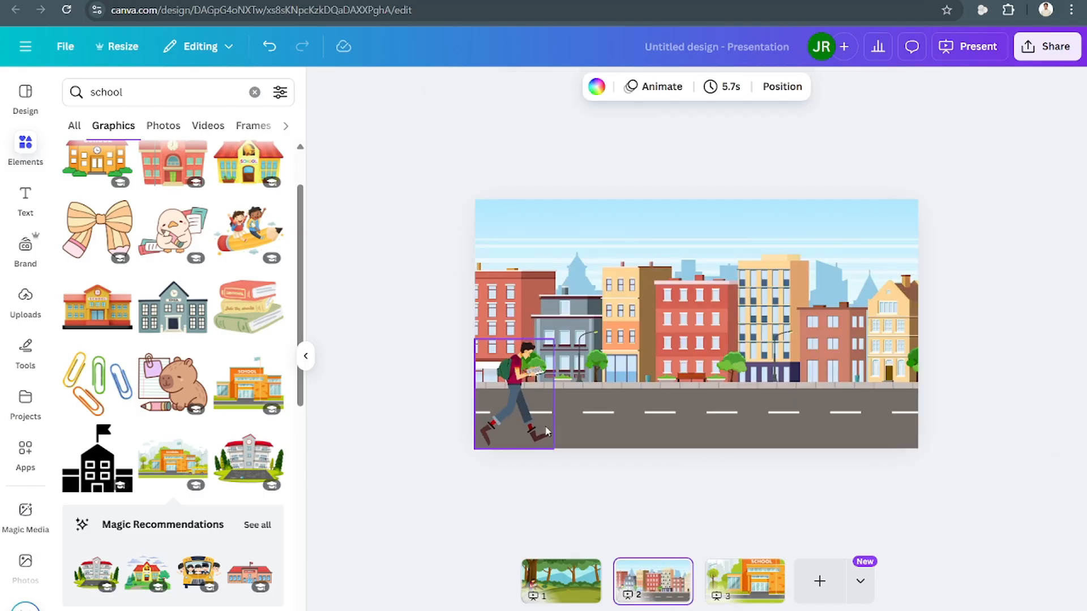
left_click(749, 583)
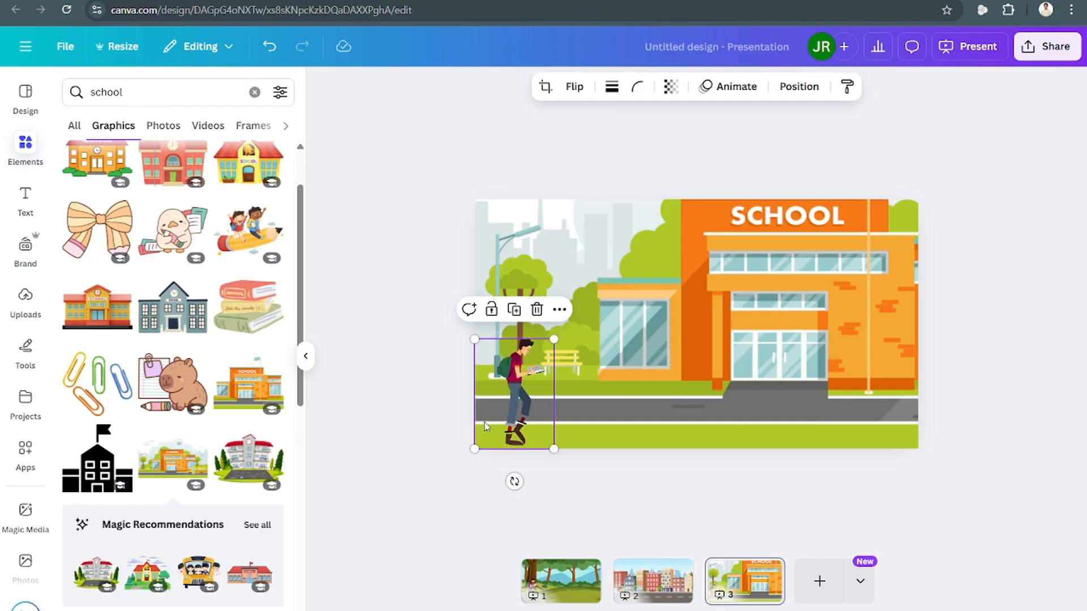
Create a custom animation on the school background by dragging it leftward.
left_click(674, 338)
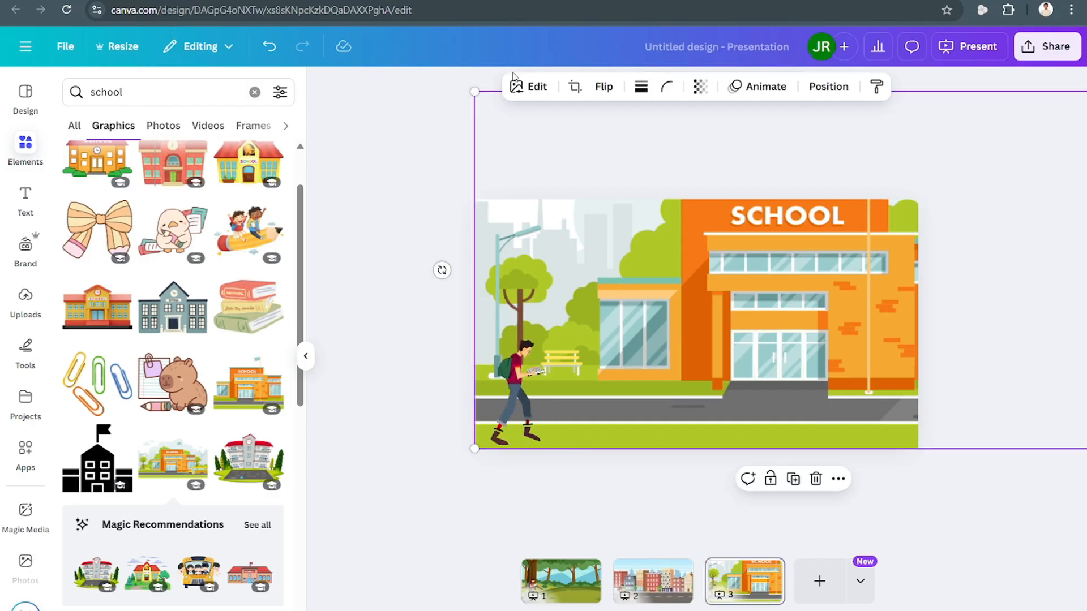
left_click(766, 87)
right_click(210, 273)
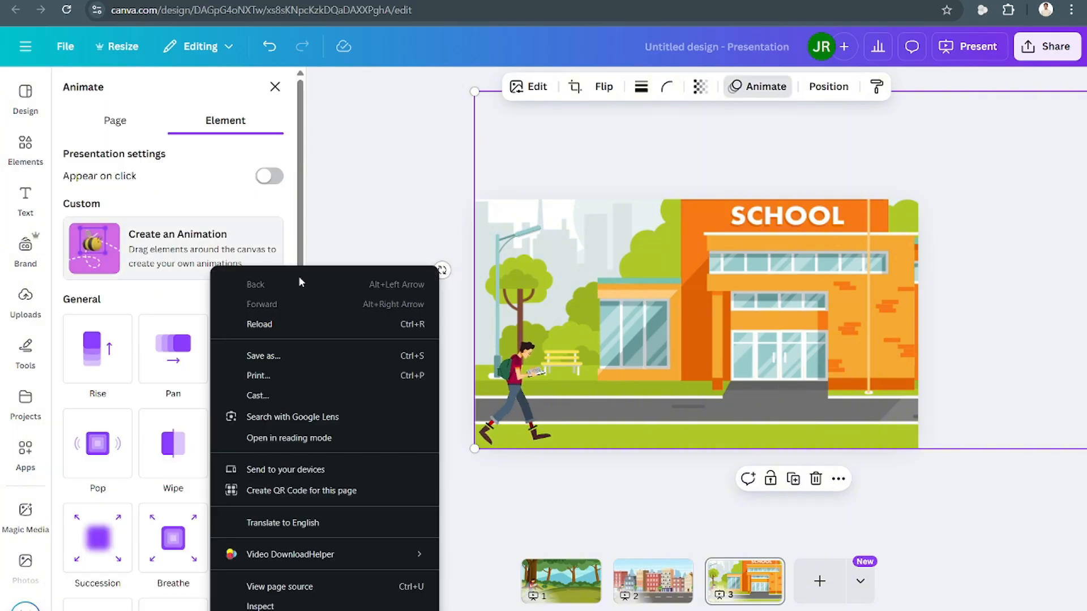
left_click(111, 233)
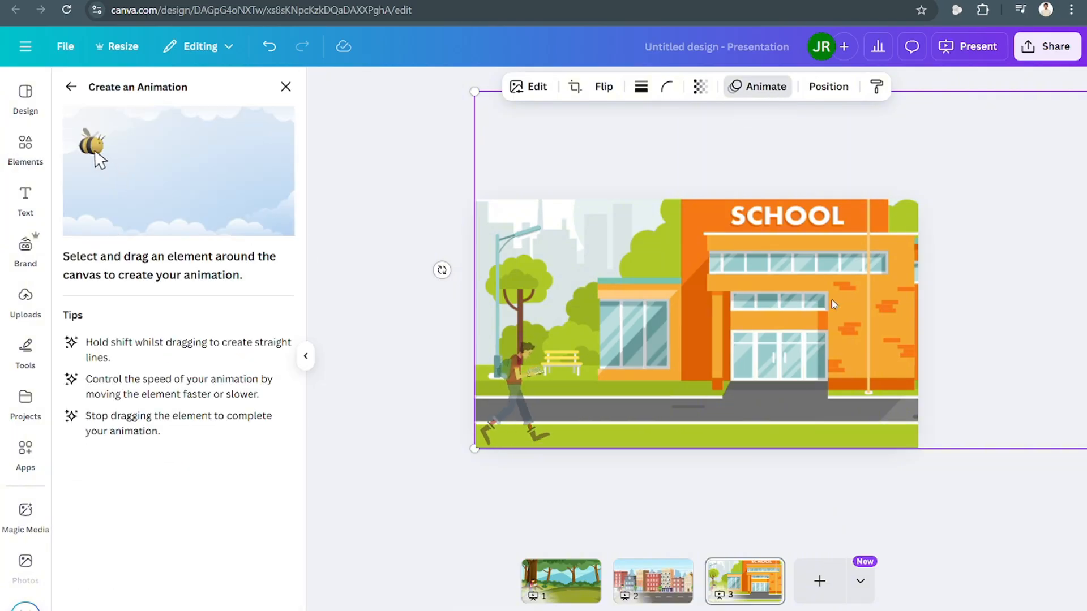
left_click_drag(859, 311, 667, 309)
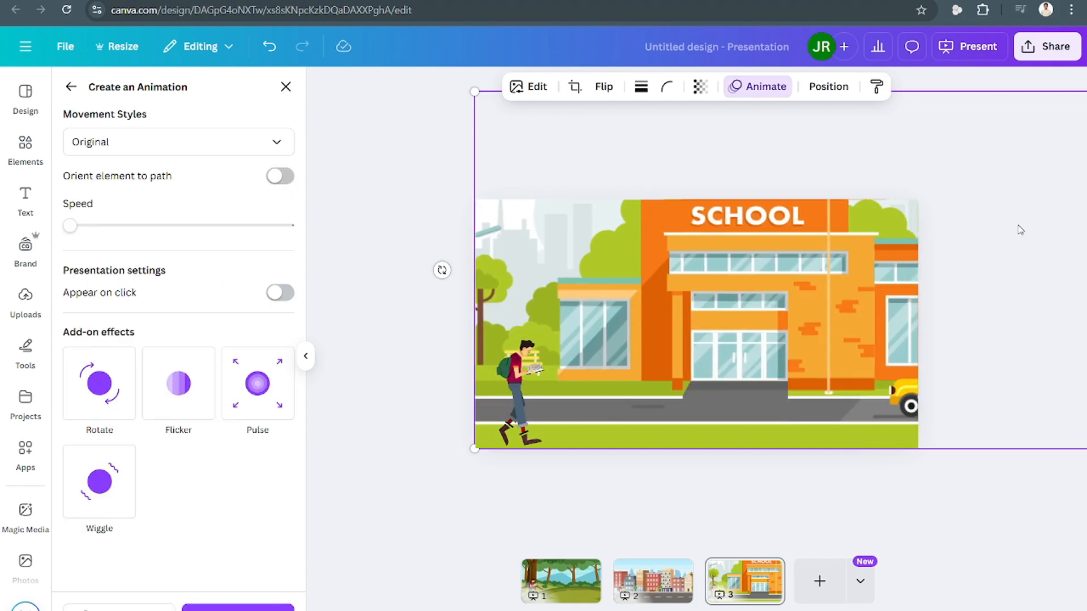
left_click(1046, 48)
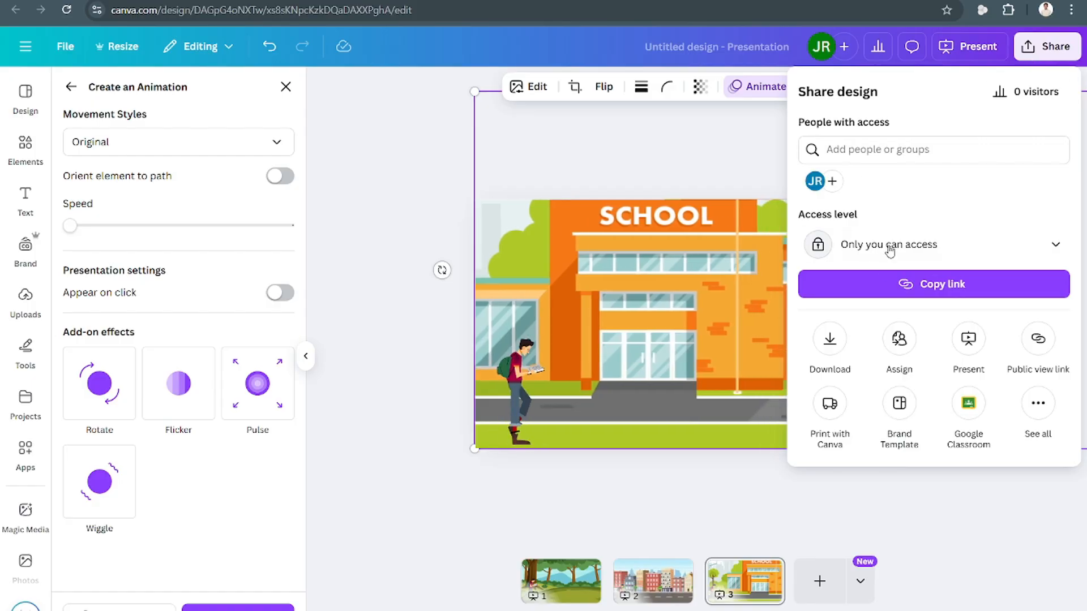
right_click(955, 41)
left_click(971, 52)
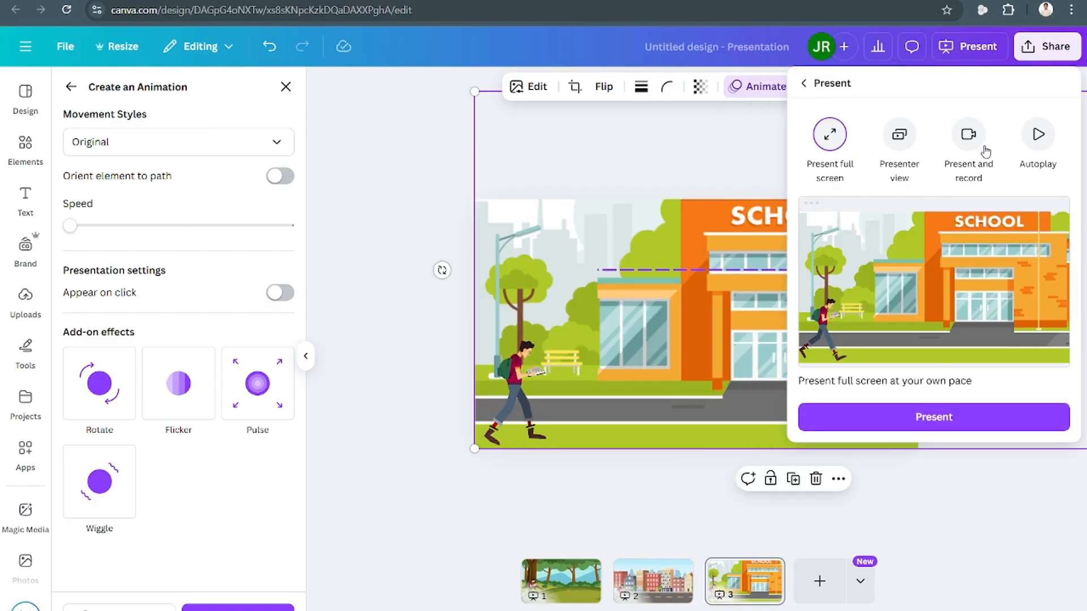
left_click(415, 213)
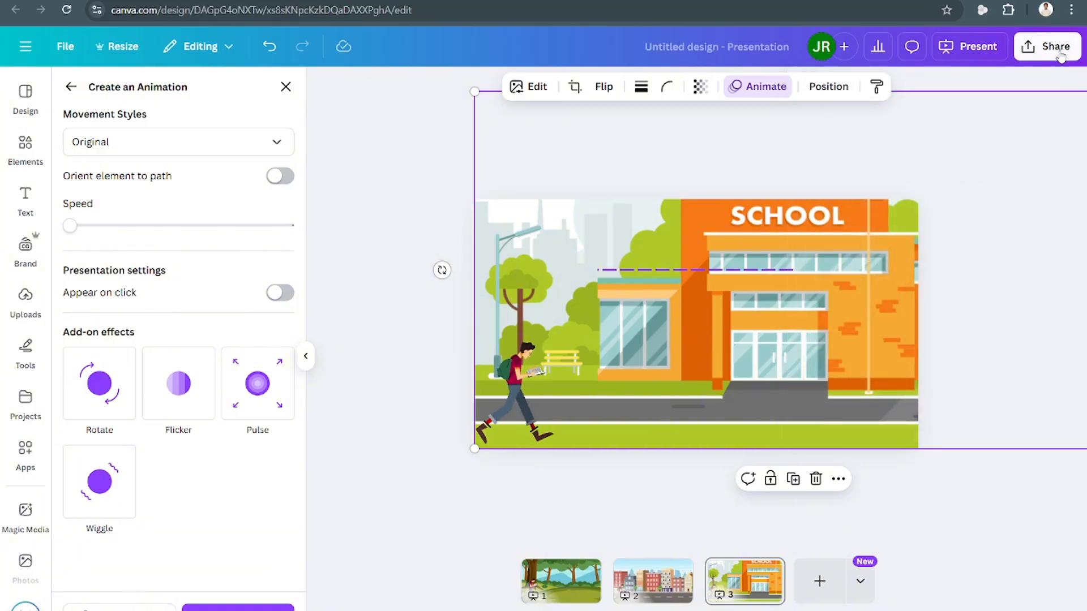
Download all pages (1–3) as an MP4 video at 4K (UHD) quality.
left_click(1056, 47)
left_click(830, 351)
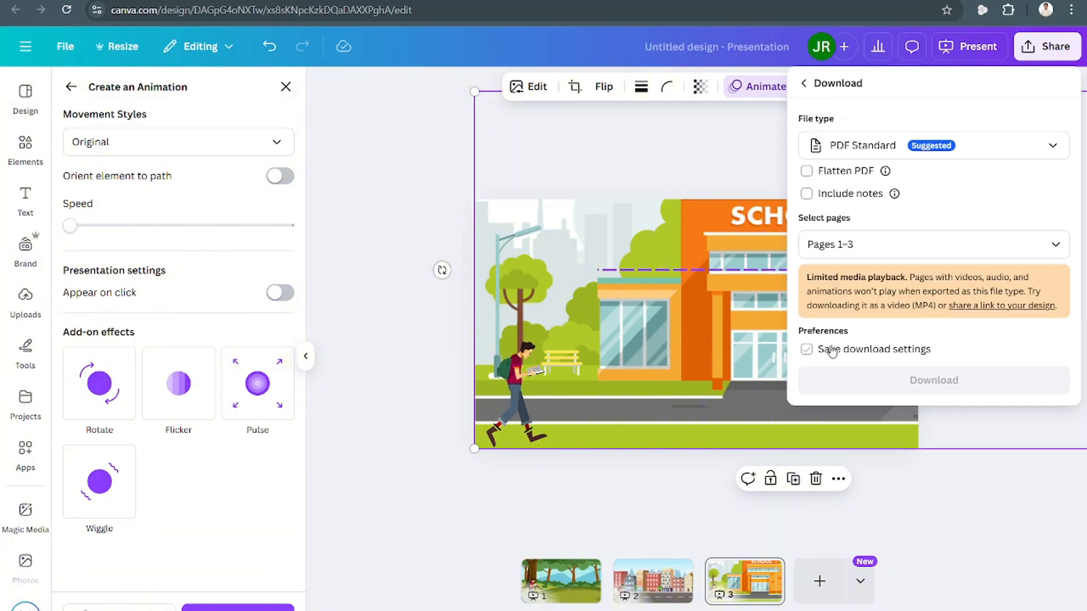
left_click(875, 147)
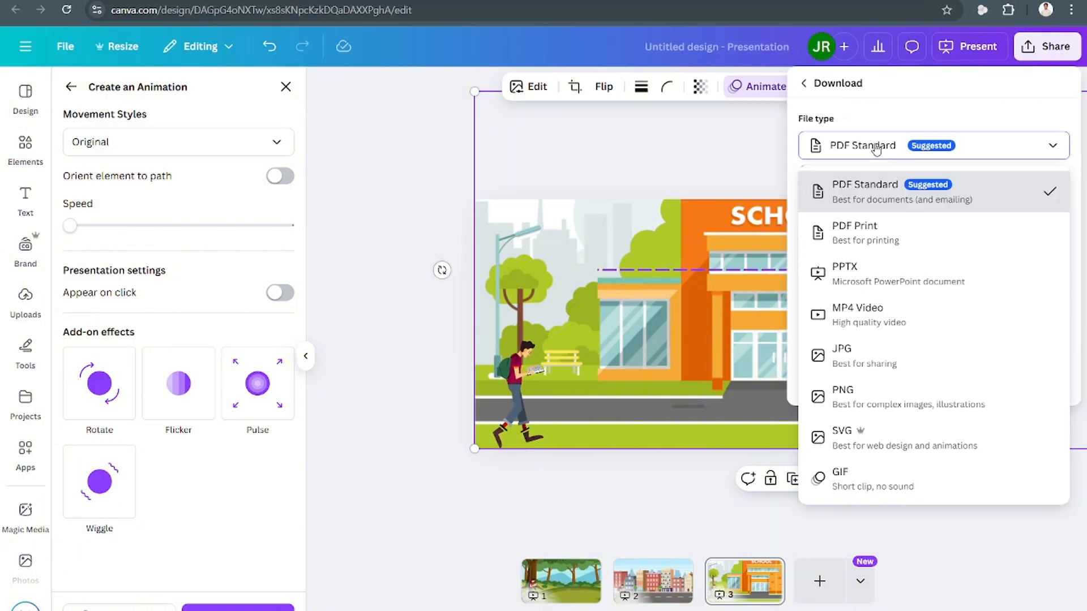
left_click(896, 313)
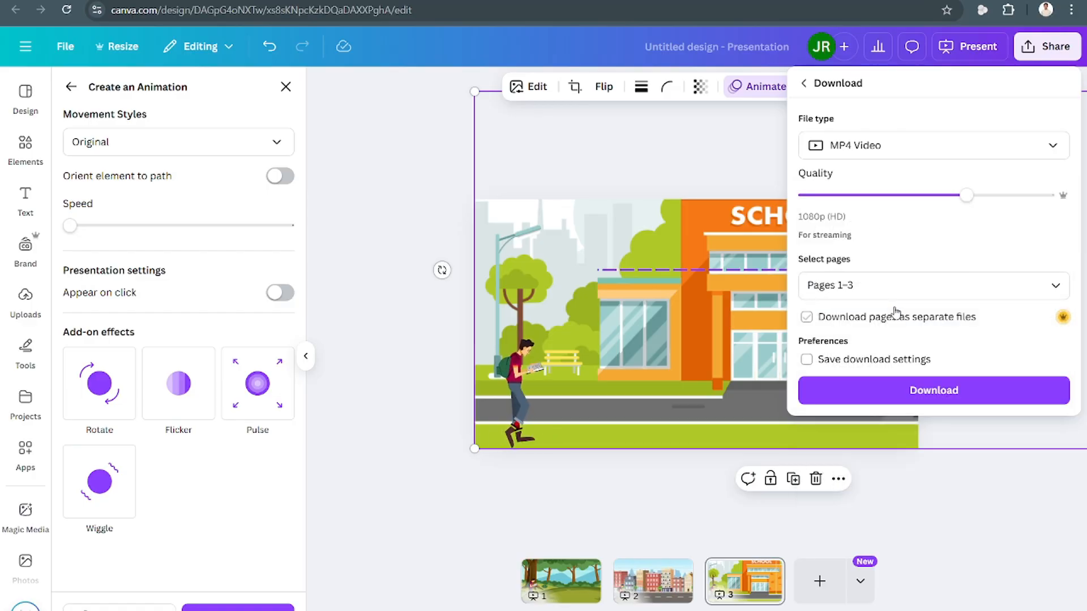
left_click(938, 287)
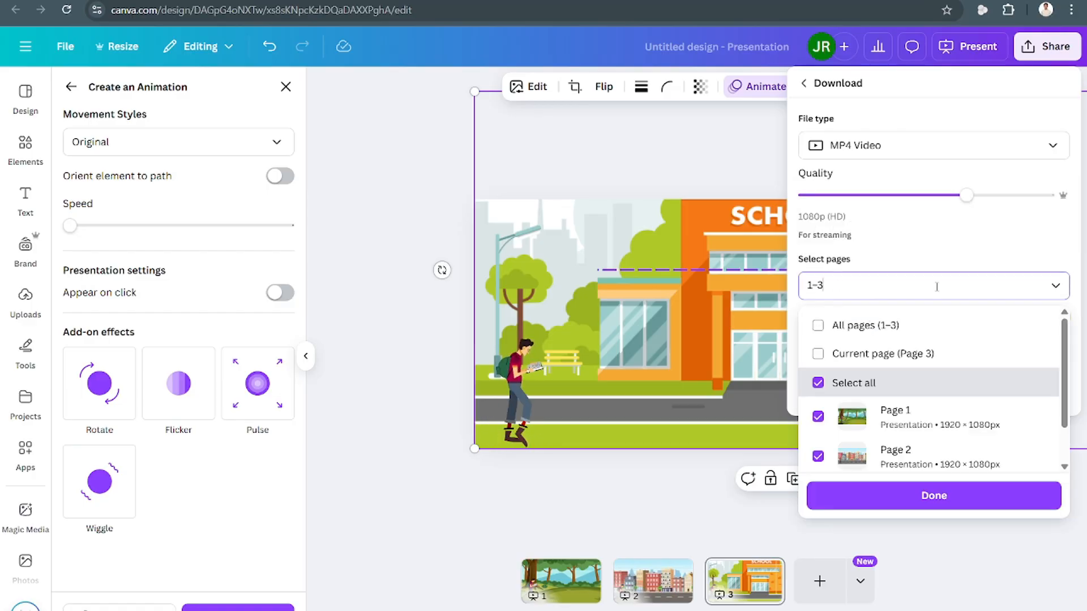
left_click(927, 337)
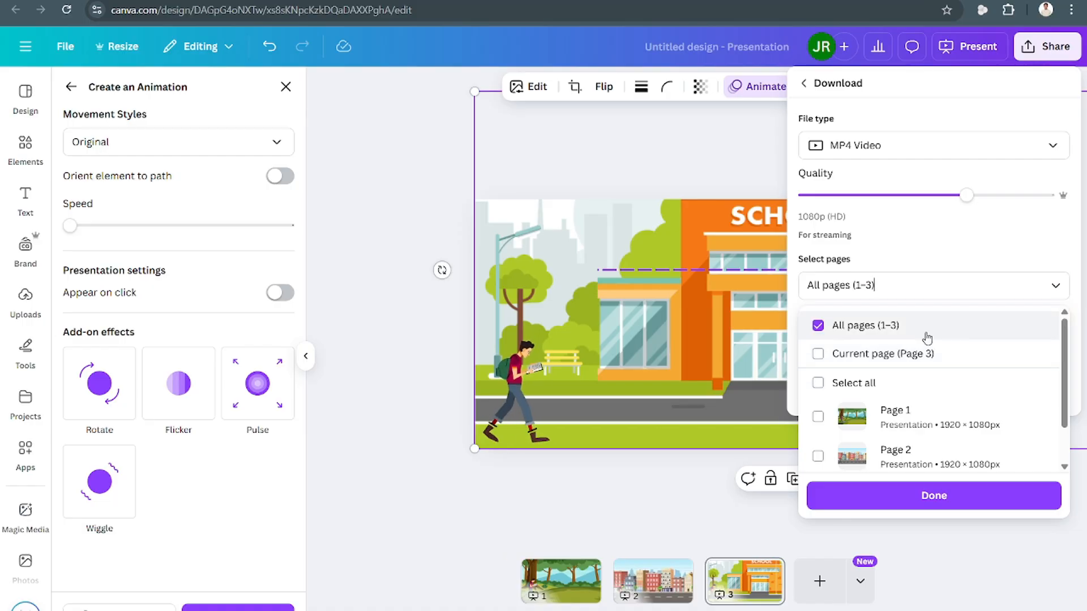
scroll(917, 362, "down", 1)
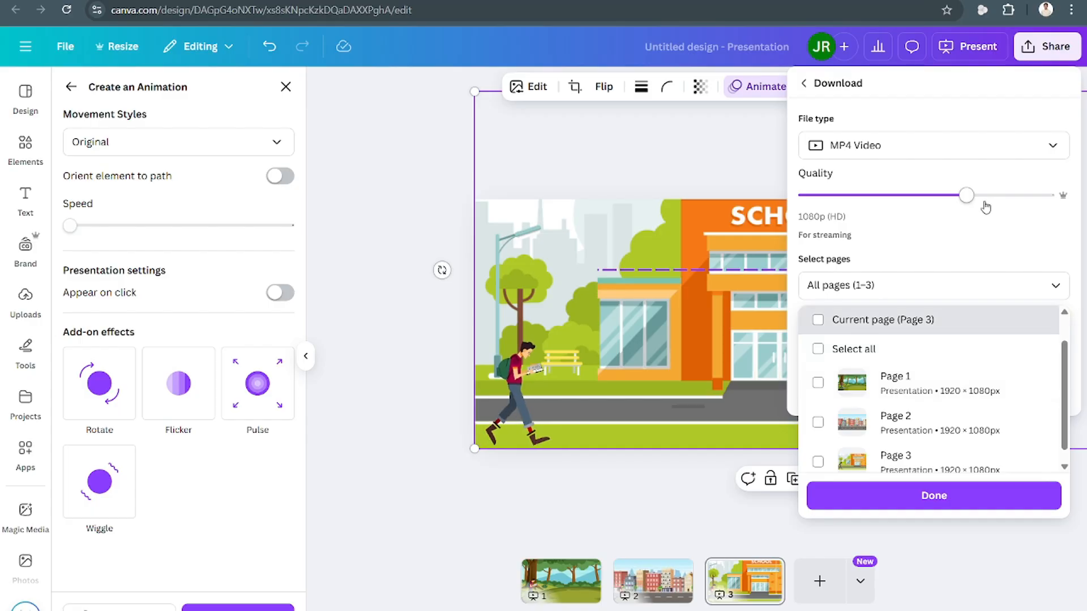
left_click_drag(973, 202, 1048, 196)
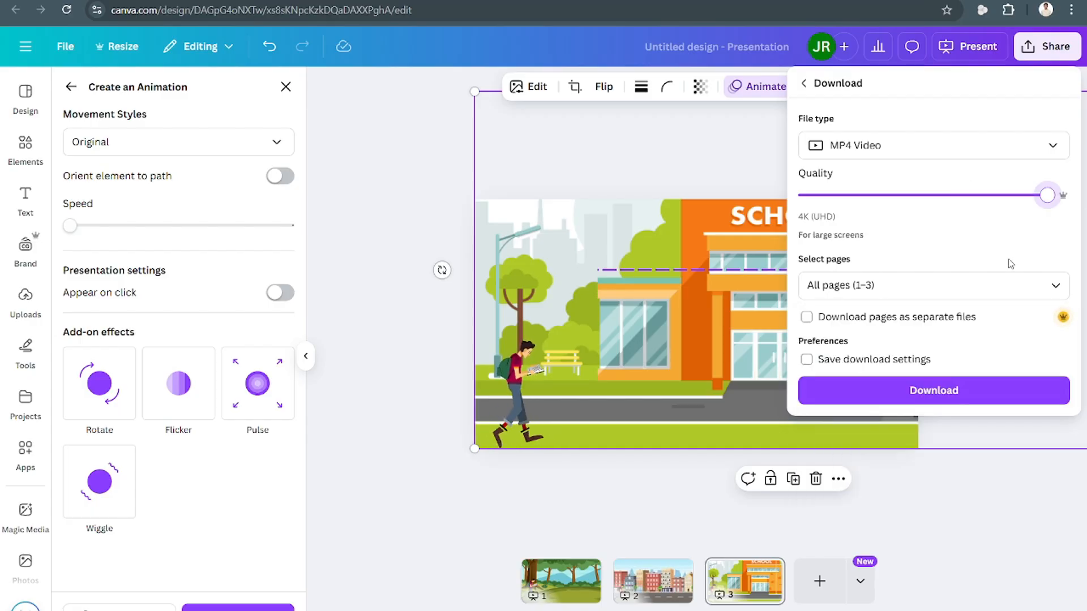
left_click(935, 391)
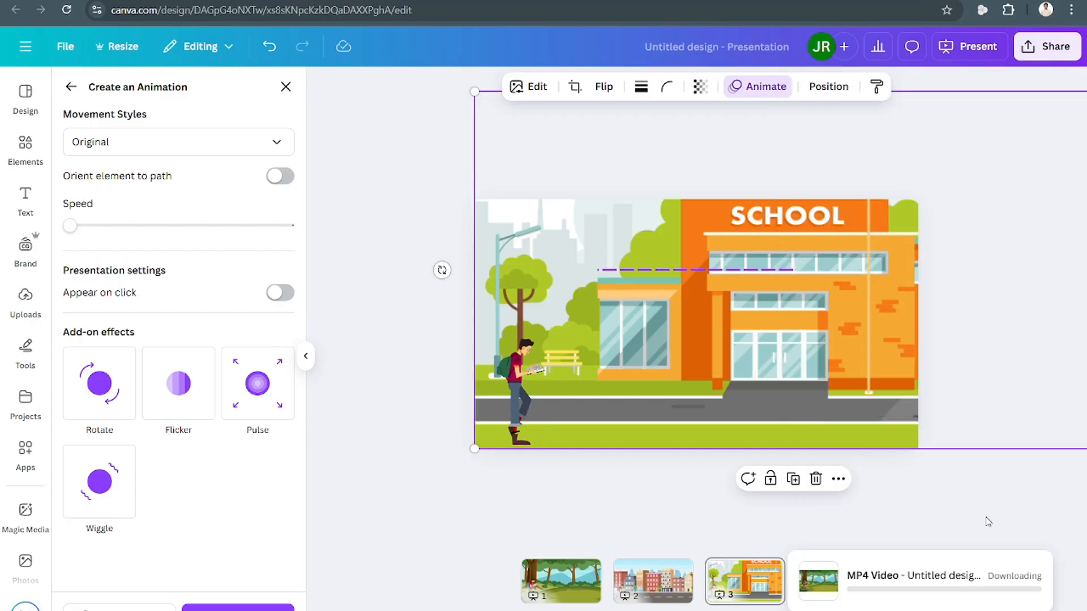